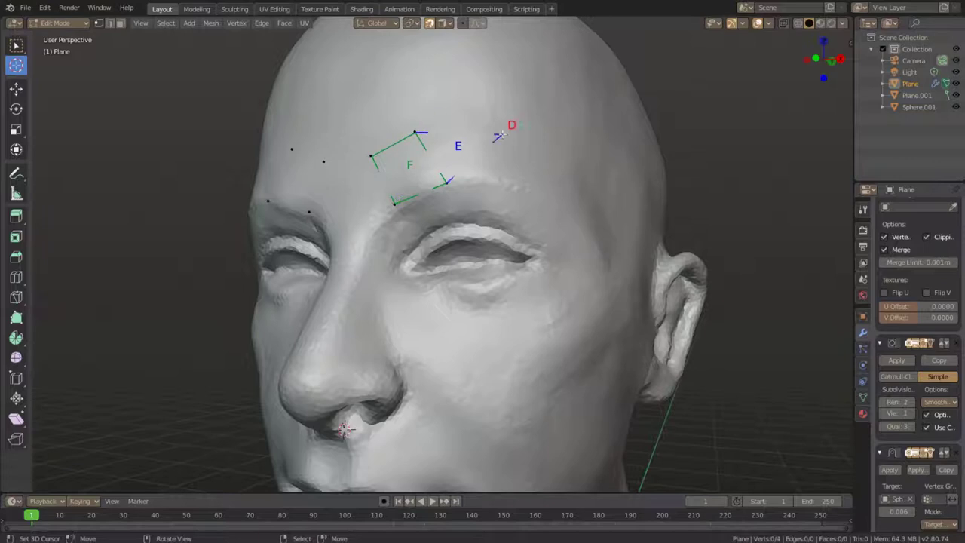
# Step: Reposition the starting vertices above the inner eyebrow on the scanned face and fill them with a quad face
pyautogui.moveTo(492, 134); pyautogui.dragTo(467, 173, button='middle')
pyautogui.press('g')
pyautogui.click(471, 176)
pyautogui.click(517, 125)
pyautogui.press('g')
pyautogui.click(553, 155)
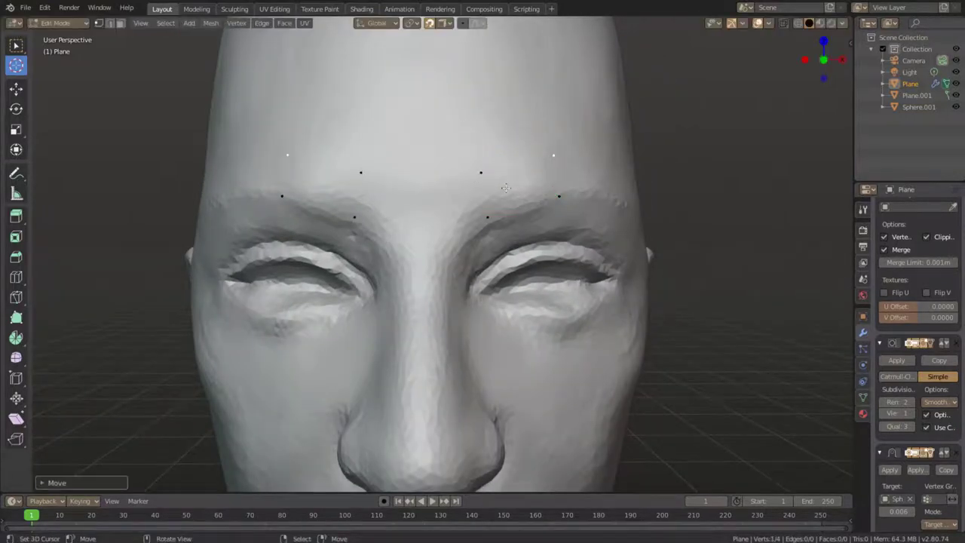
pyautogui.press('f')
# Step: Extend the quad strip along the eyebrow and down to the temple beside the outer eye corner
pyautogui.moveTo(571, 194); pyautogui.dragTo(411, 197, button='middle')
pyautogui.keyDown('ctrl'); pyautogui.click(424, 148); pyautogui.keyUp('ctrl')
pyautogui.keyDown('ctrl'); pyautogui.click(446, 199); pyautogui.keyUp('ctrl')
pyautogui.keyDown('ctrl'); pyautogui.click(485, 179); pyautogui.keyUp('ctrl')
pyautogui.keyDown('ctrl'); pyautogui.click(489, 223); pyautogui.keyUp('ctrl')
pyautogui.keyDown('ctrl'); pyautogui.click(532, 213); pyautogui.keyUp('ctrl')
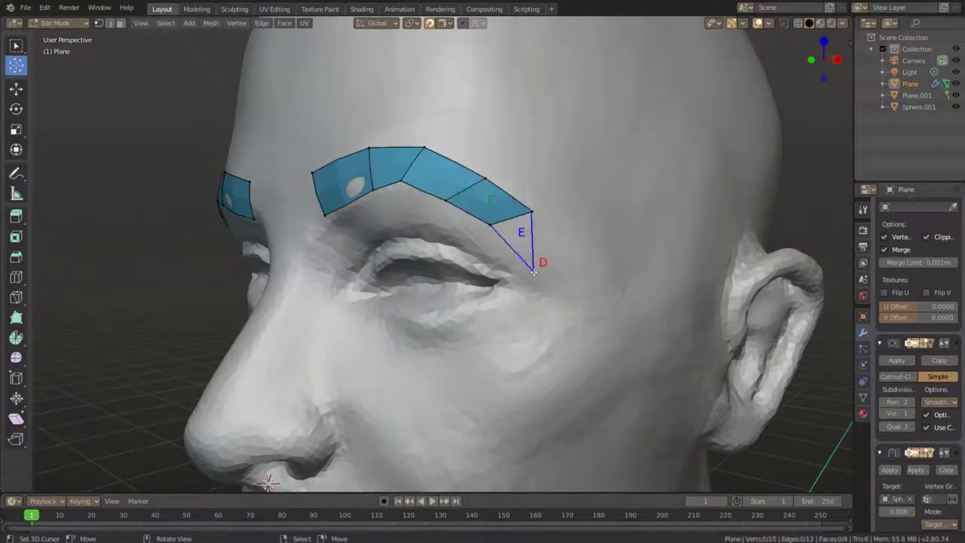
pyautogui.keyDown('ctrl'); pyautogui.click(567, 258); pyautogui.keyUp('ctrl')
pyautogui.keyDown('ctrl'); pyautogui.click(615, 311); pyautogui.keyUp('ctrl')
# Step: Continue the quad strip with three more faces down past the outer eye corner onto the upper cheek
pyautogui.moveTo(581, 394); pyautogui.dragTo(550, 312, button='middle')
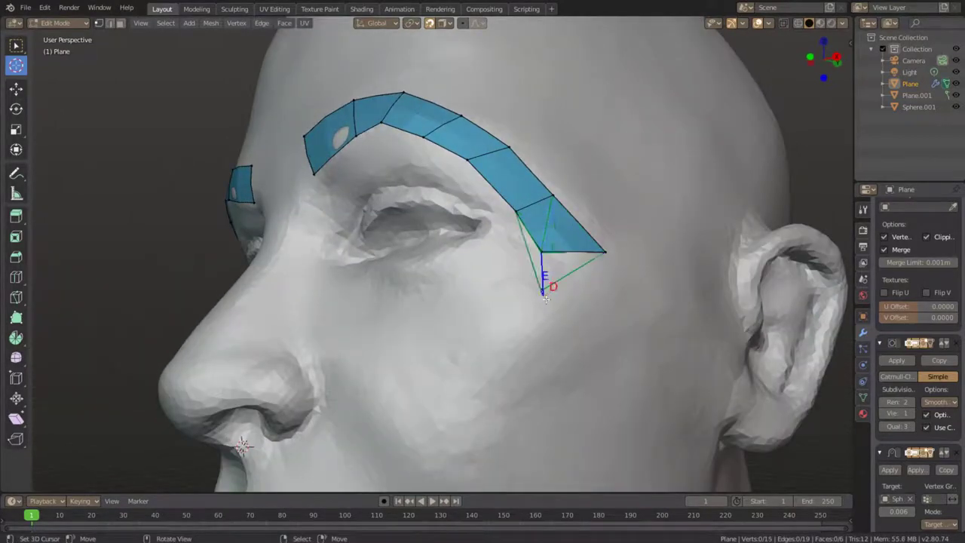
pyautogui.keyDown('ctrl'); pyautogui.click(509, 334); pyautogui.keyUp('ctrl')
pyautogui.keyDown('ctrl'); pyautogui.click(498, 394); pyautogui.keyUp('ctrl')
pyautogui.keyDown('ctrl'); pyautogui.click(554, 386); pyautogui.keyUp('ctrl')
pyautogui.keyDown('ctrl'); pyautogui.click(578, 297); pyautogui.keyUp('ctrl')
pyautogui.keyDown('ctrl'); pyautogui.click(572, 280); pyautogui.keyUp('ctrl')
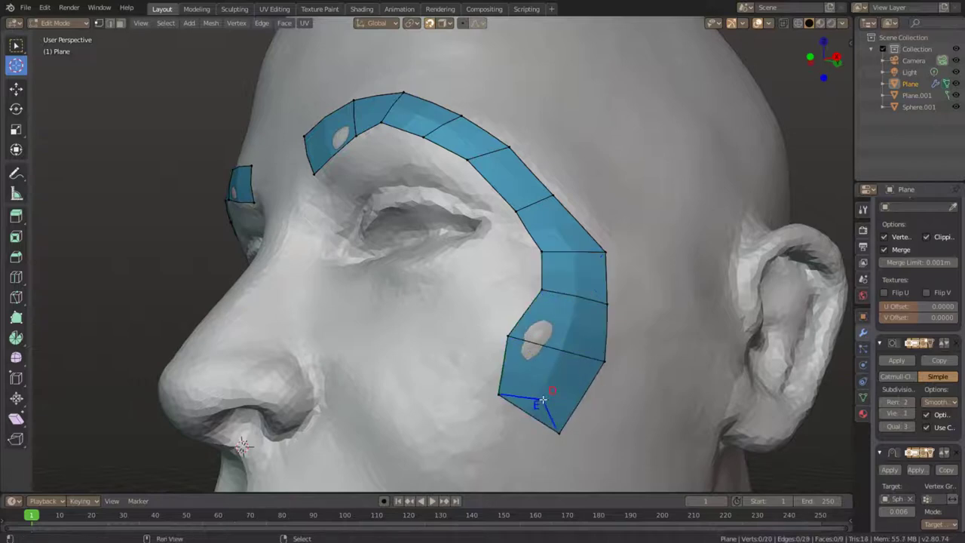
# Step: Reposition the lower vertices of the strip on the cheek to even out its width
pyautogui.keyDown('shift'); pyautogui.moveTo(538, 398); pyautogui.dragTo(531, 311, button='middle'); pyautogui.keyUp('shift')
pyautogui.moveTo(600, 305); pyautogui.dragTo(577, 303)
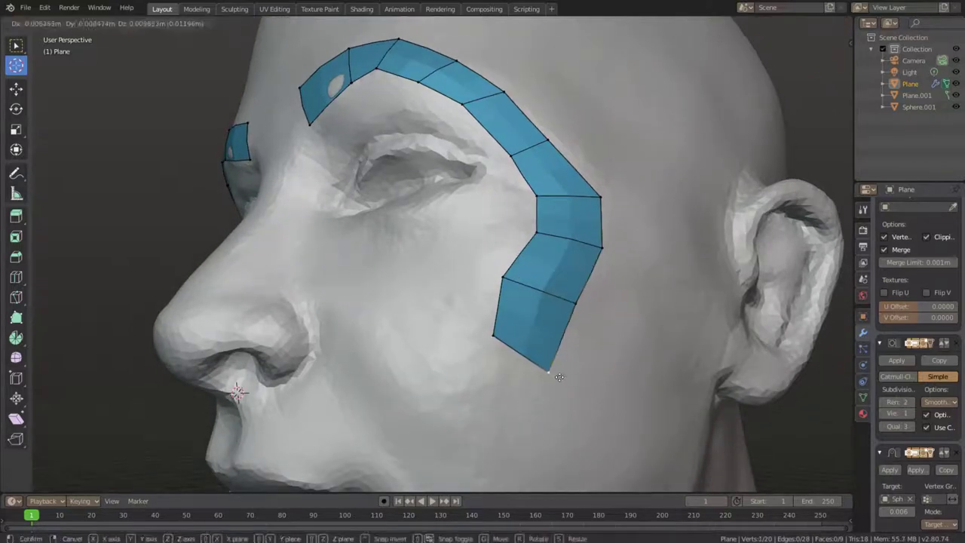
pyautogui.moveTo(525, 363); pyautogui.dragTo(483, 363)
# Step: Place vertices across the cheek below the eye and fill three quads from the strip toward the nose
pyautogui.moveTo(483, 363); pyautogui.dragTo(468, 286, button='middle')
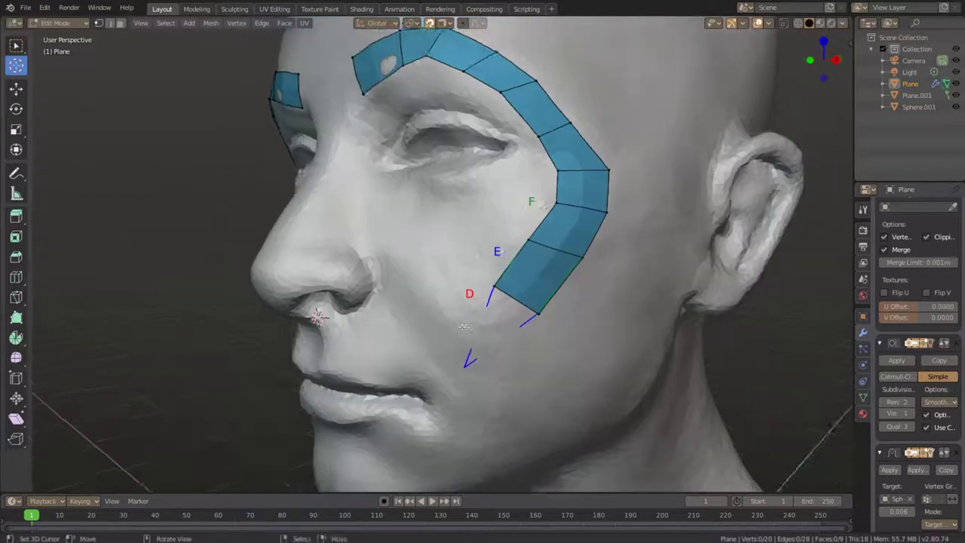
pyautogui.scroll(4, 482, 271)
pyautogui.keyDown('ctrl'); pyautogui.click(488, 268); pyautogui.keyUp('ctrl')
pyautogui.moveTo(522, 199); pyautogui.dragTo(334, 180)
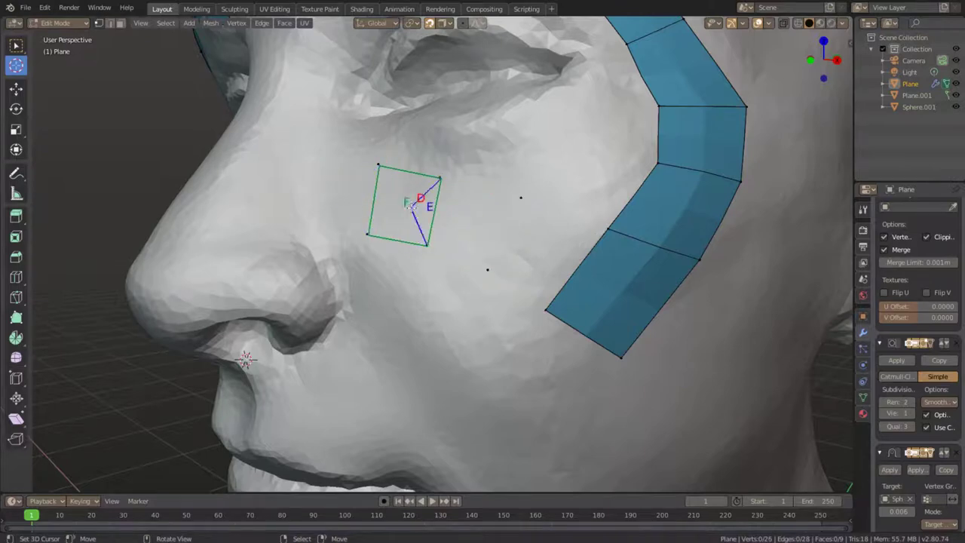
pyautogui.keyDown('ctrl'); pyautogui.click(512, 230); pyautogui.keyUp('ctrl')
pyautogui.keyDown('shift'); pyautogui.click(490, 241); pyautogui.keyUp('shift')
pyautogui.keyDown('ctrl'); pyautogui.click(457, 241); pyautogui.keyUp('ctrl')
# Step: Build a second row of quads beneath the cheek strip and adjust a vertex on its lower edge
pyautogui.moveTo(570, 233); pyautogui.dragTo(487, 313, button='middle')
pyautogui.scroll(3, 487, 313)
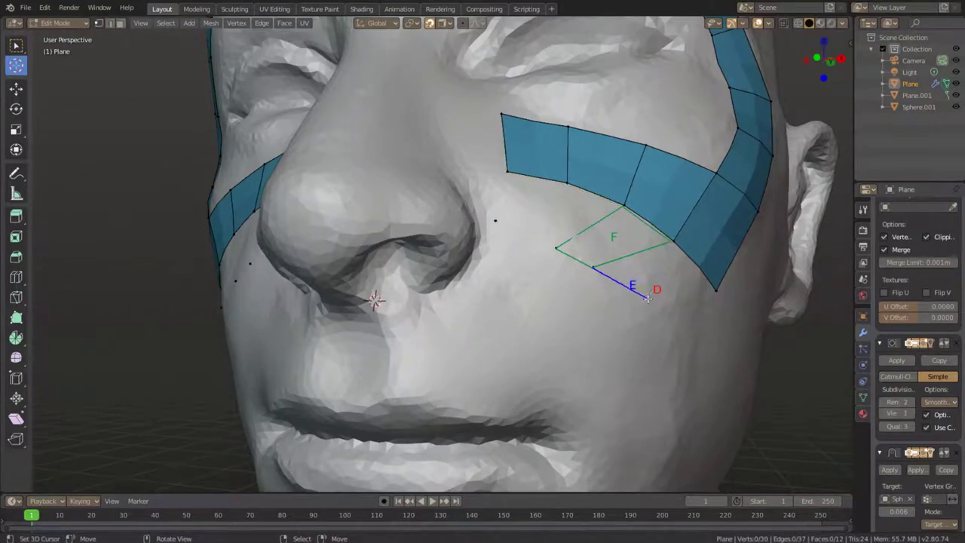
pyautogui.keyDown('ctrl'); pyautogui.click(556, 247); pyautogui.keyUp('ctrl')
pyautogui.keyDown('ctrl'); pyautogui.click(593, 256); pyautogui.keyUp('ctrl')
pyautogui.keyDown('ctrl'); pyautogui.click(649, 290); pyautogui.keyUp('ctrl')
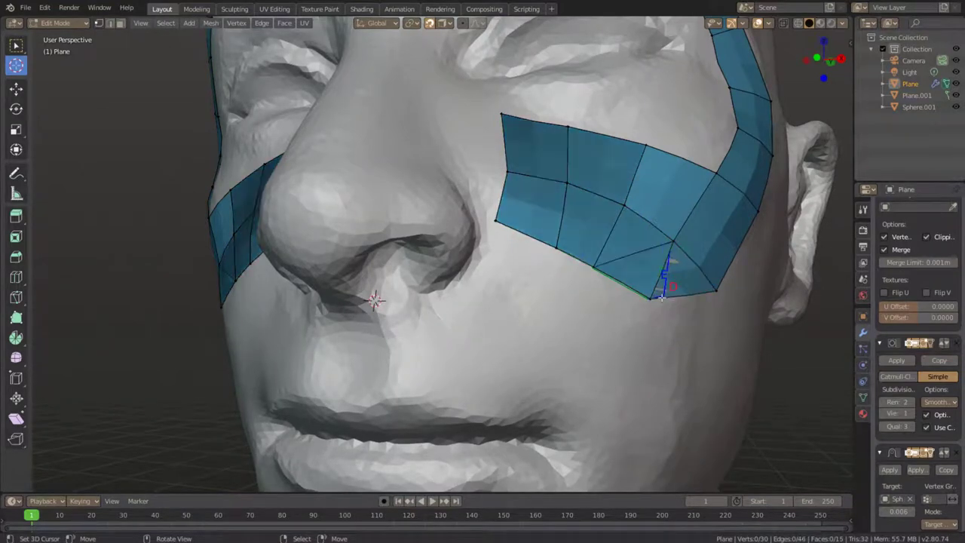
pyautogui.keyDown('ctrl'); pyautogui.click(670, 303); pyautogui.keyUp('ctrl')
pyautogui.moveTo(669, 303); pyautogui.dragTo(581, 281, button='middle')
pyautogui.moveTo(591, 267); pyautogui.dragTo(596, 277)
# Step: Extend both rows of cheek quads inward onto the side of the nose
pyautogui.moveTo(599, 279); pyautogui.dragTo(456, 239, button='middle')
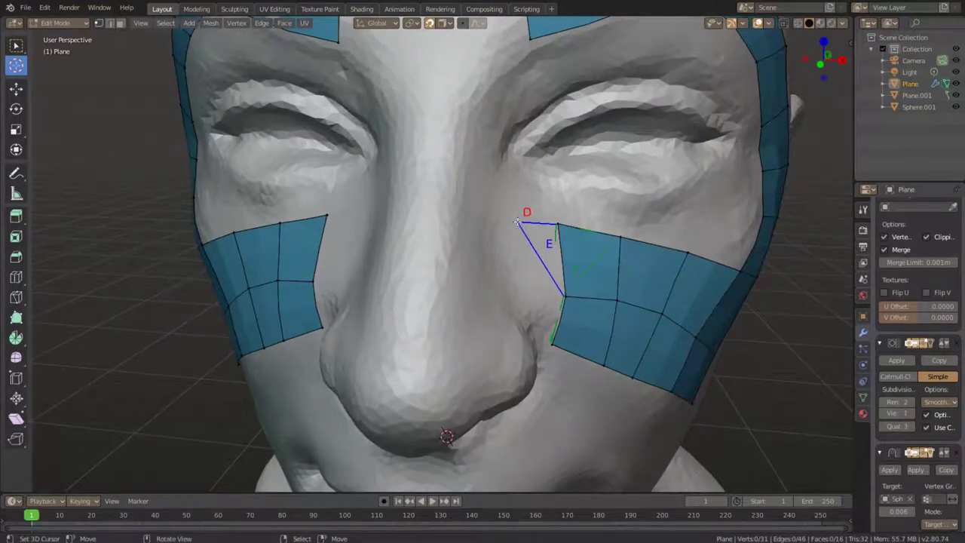
pyautogui.keyDown('ctrl'); pyautogui.click(517, 221); pyautogui.keyUp('ctrl')
pyautogui.keyDown('ctrl'); pyautogui.click(513, 284); pyautogui.keyUp('ctrl')
pyautogui.keyDown('ctrl'); pyautogui.click(508, 331); pyautogui.keyUp('ctrl')
pyautogui.moveTo(508, 332); pyautogui.dragTo(422, 249, button='middle')
pyautogui.keyDown('ctrl'); pyautogui.click(438, 281); pyautogui.keyUp('ctrl')
pyautogui.keyDown('ctrl'); pyautogui.click(439, 318); pyautogui.keyUp('ctrl')
pyautogui.keyDown('ctrl'); pyautogui.click(436, 357); pyautogui.keyUp('ctrl')
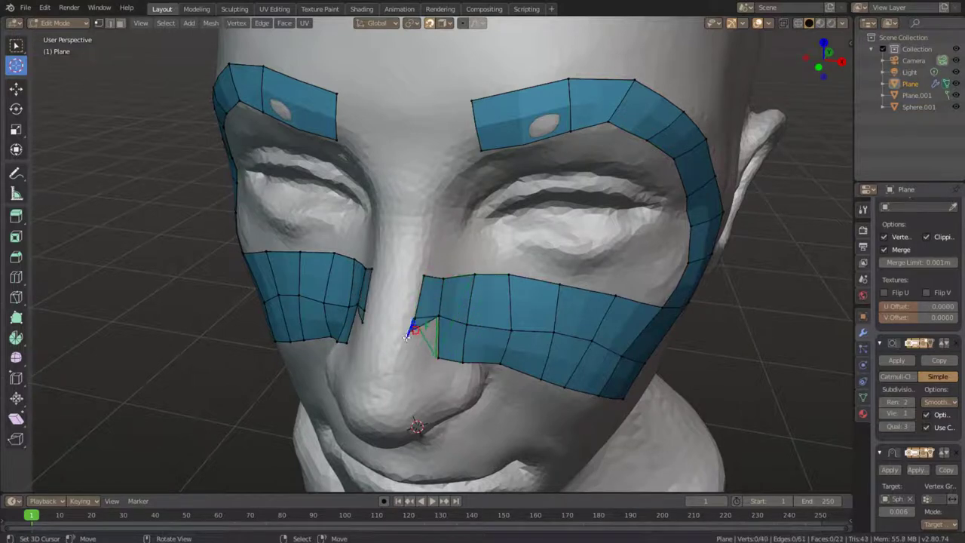
# Step: Close both rows of quads across the nose bridge to the mirror centre line
pyautogui.keyDown('ctrl'); pyautogui.click(411, 351); pyautogui.keyUp('ctrl')
pyautogui.keyDown('ctrl'); pyautogui.click(393, 273); pyautogui.keyUp('ctrl')
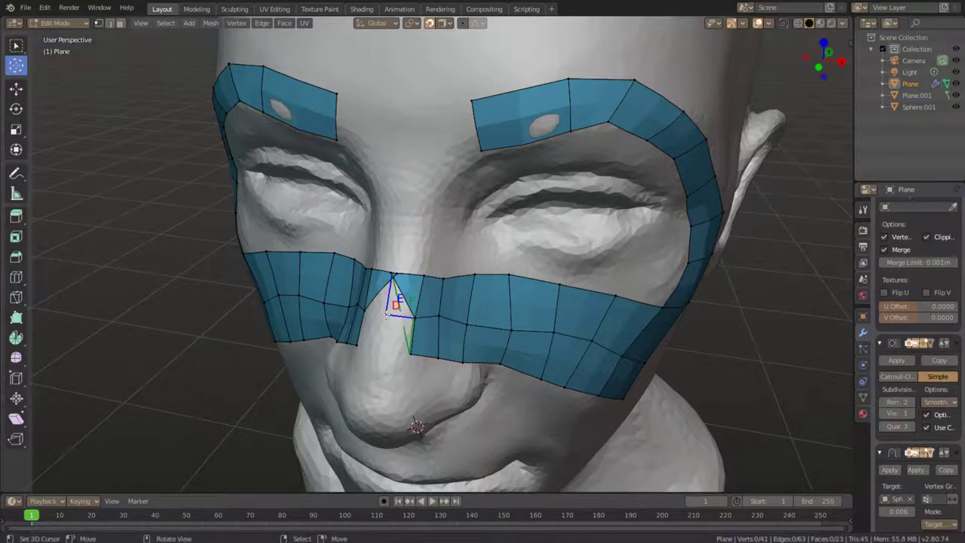
pyautogui.keyDown('ctrl'); pyautogui.click(388, 317); pyautogui.keyUp('ctrl')
pyautogui.keyDown('ctrl'); pyautogui.click(389, 345); pyautogui.keyUp('ctrl')
# Step: Extrude the upper edges of the nose bridge up to brow level and add three loop cuts to the extrusion
pyautogui.moveTo(383, 344); pyautogui.dragTo(407, 277)
pyautogui.moveTo(407, 277); pyautogui.dragTo(434, 276, button='middle')
pyautogui.press('e')
pyautogui.click(372, 195)
pyautogui.hotkey('ctrl', 'r')
pyautogui.scroll(1, 372, 194)
pyautogui.click(373, 195)
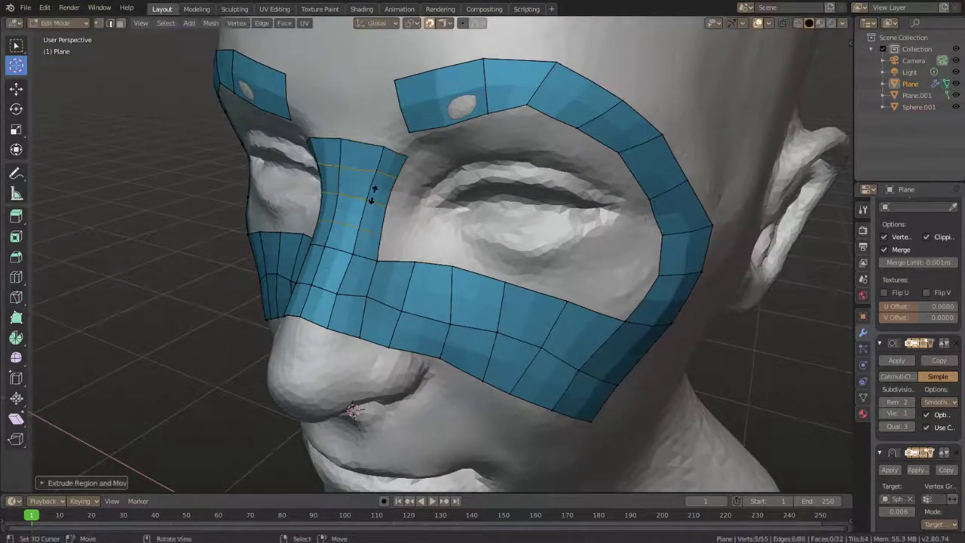
pyautogui.click(388, 161)
# Step: Join the top of the nose bridge to the inner eyebrow strip with quads, positioning the connecting vertices
pyautogui.moveTo(387, 162); pyautogui.dragTo(475, 213, button='middle')
pyautogui.click(482, 217)
pyautogui.press('g')
pyautogui.click(484, 216)
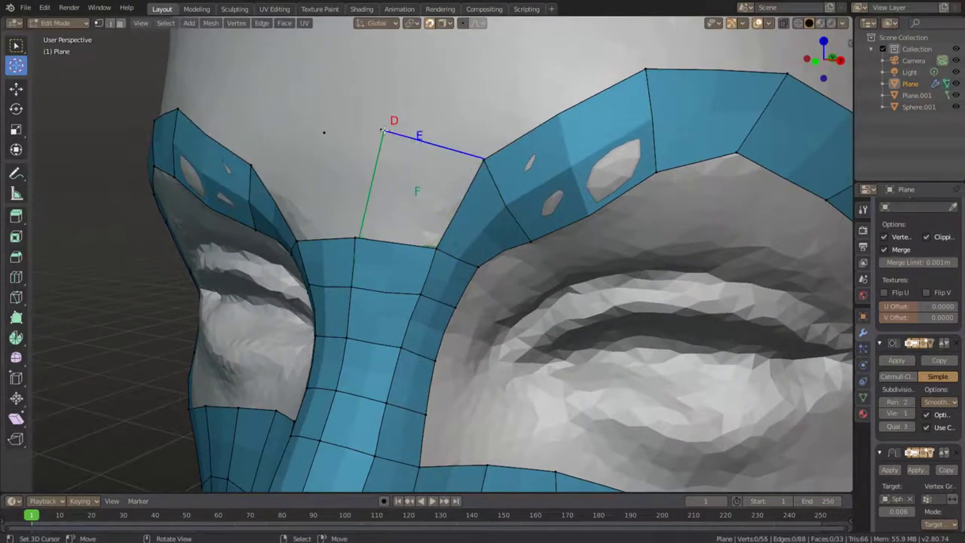
pyautogui.click(380, 132)
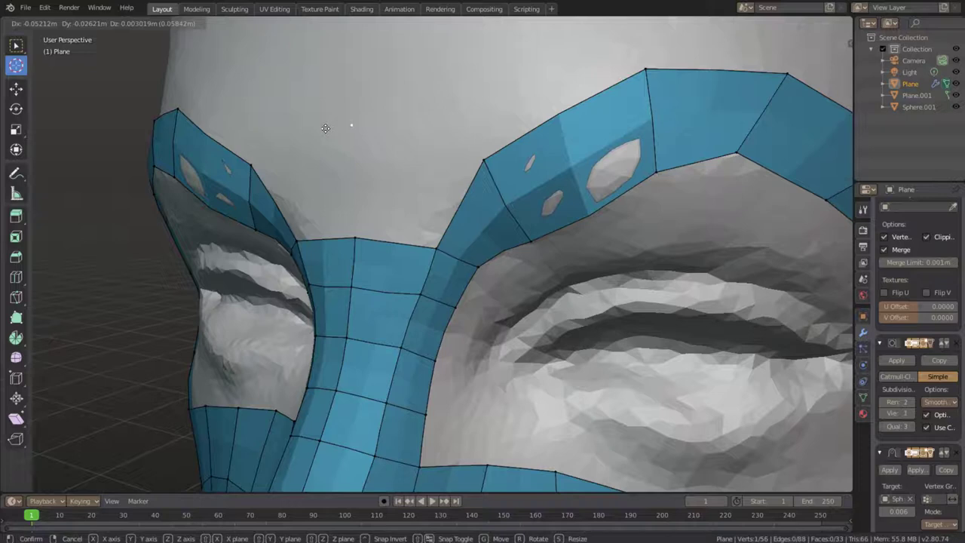
pyautogui.click(407, 179)
# Step: Place a row of vertices across the lower forehead and fill two quads from the centre line above the brow
pyautogui.moveTo(407, 180); pyautogui.dragTo(490, 194, button='middle')
pyautogui.click(444, 153)
pyautogui.click(521, 159)
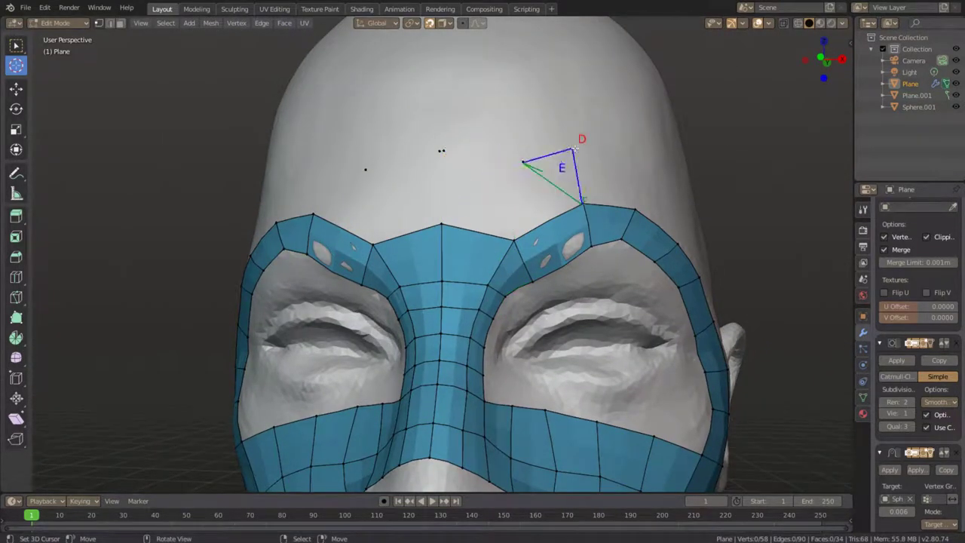
pyautogui.scroll(2, 668, 193)
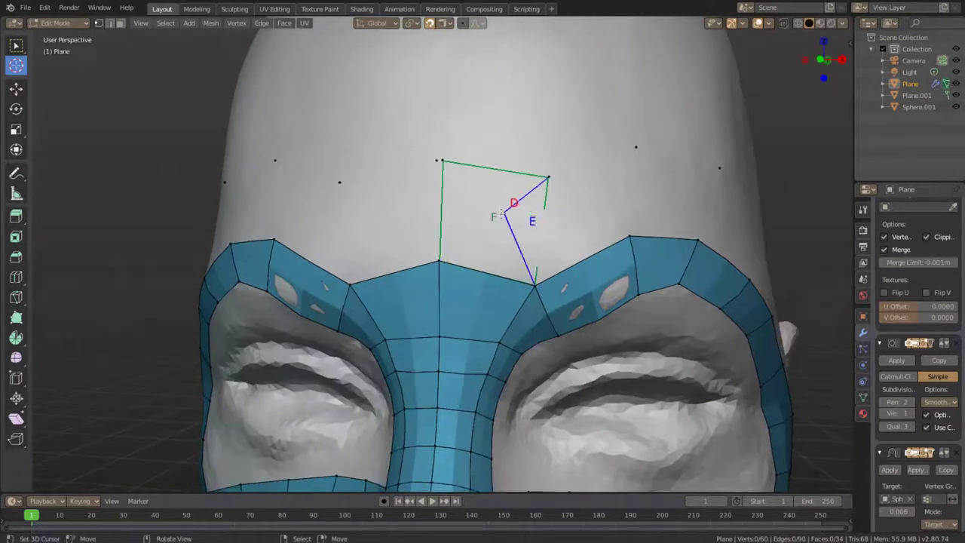
pyautogui.click(517, 210)
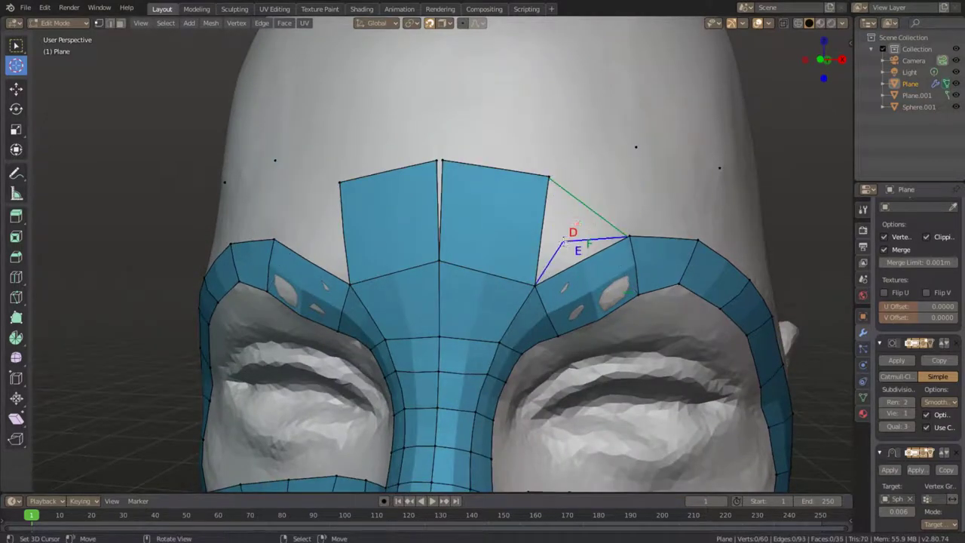
pyautogui.click(593, 202)
# Step: Move the forehead row's vertices to close the centre gap and fill its remaining quads out toward the temple
pyautogui.moveTo(592, 200); pyautogui.dragTo(641, 183, button='middle')
pyautogui.click(538, 216)
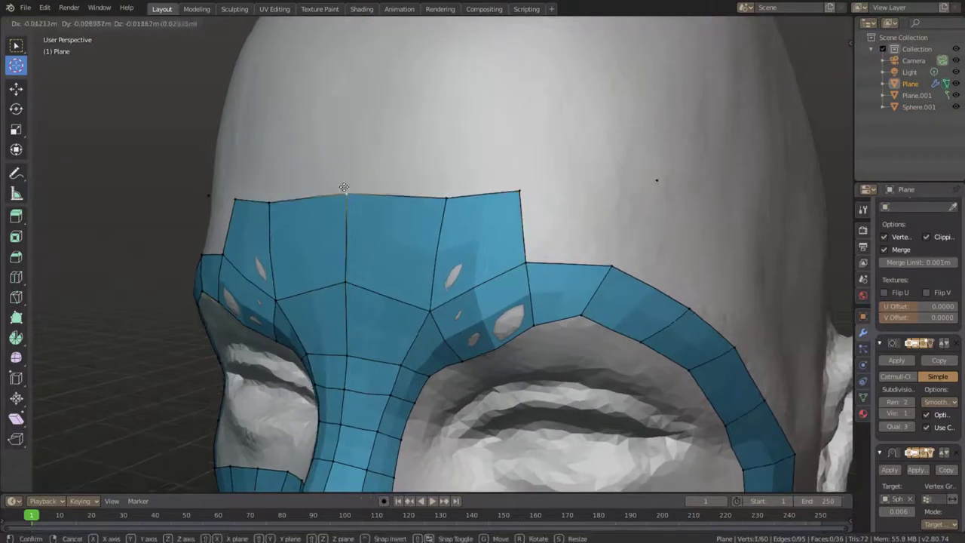
pyautogui.scroll(-2, 538, 217)
pyautogui.moveTo(538, 216); pyautogui.dragTo(548, 237, button='middle')
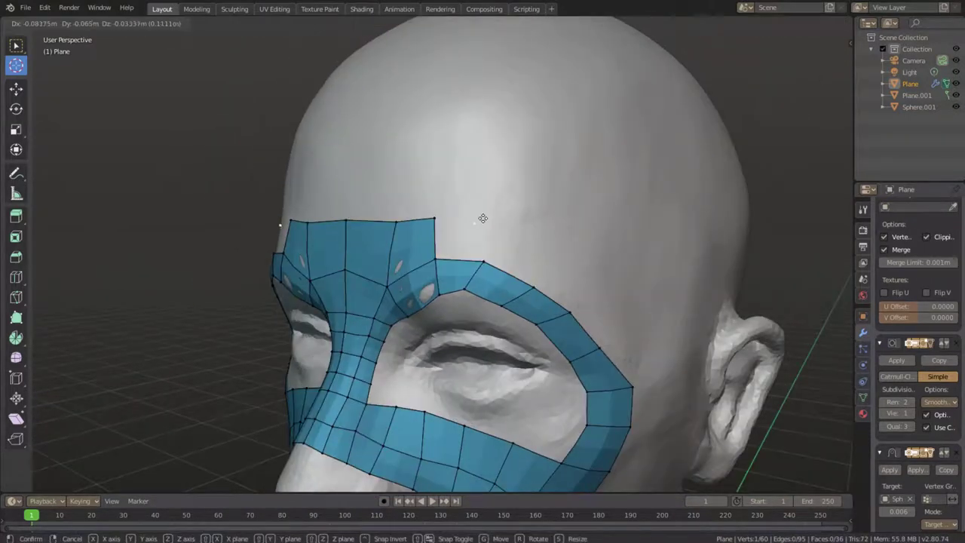
pyautogui.click(461, 236)
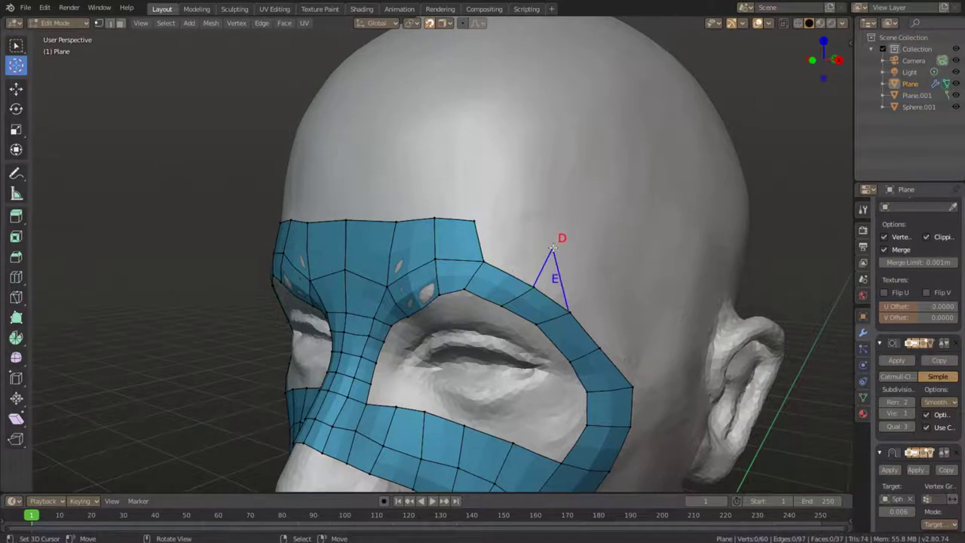
pyautogui.click(506, 247)
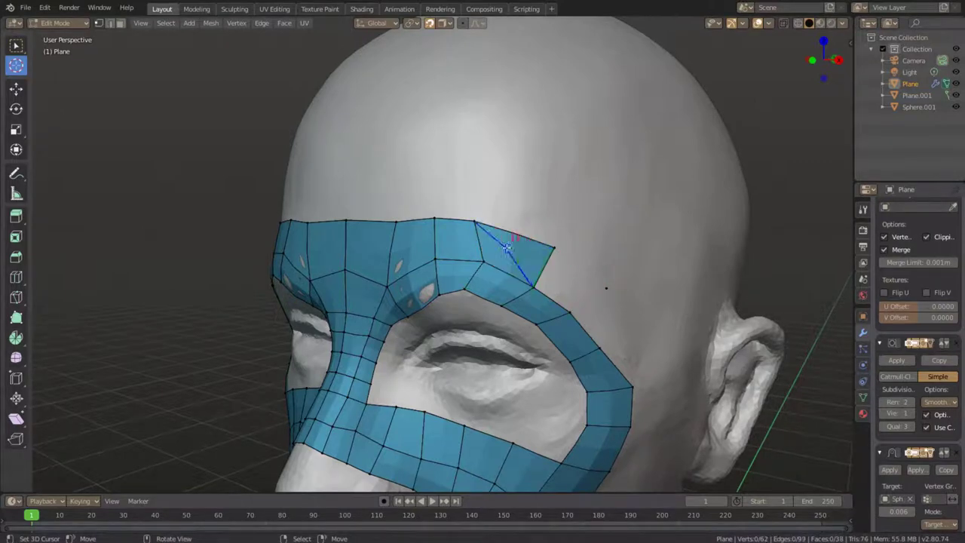
pyautogui.click(577, 285)
# Step: Place six vertices in two rows on the side of the forehead above the temple
pyautogui.moveTo(595, 302); pyautogui.dragTo(434, 216, button='middle')
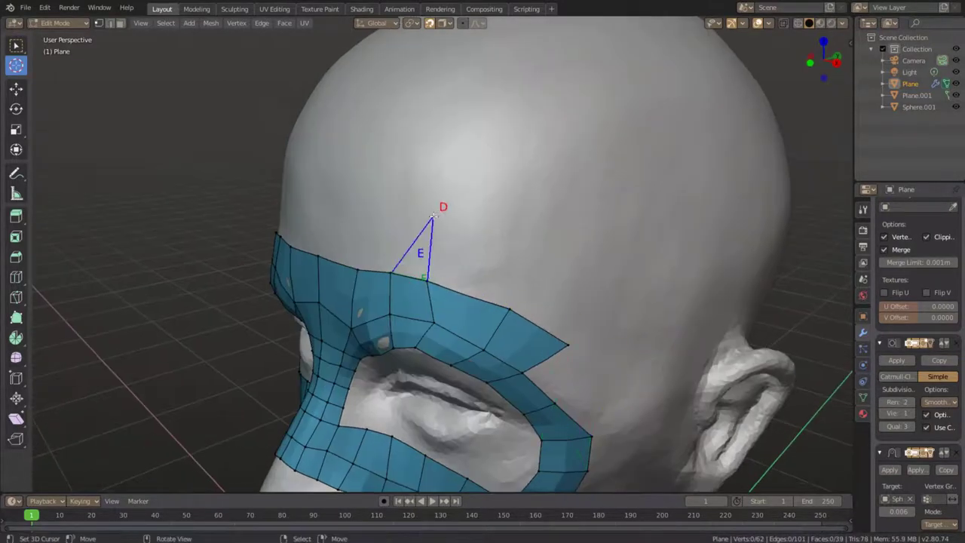
pyautogui.click(465, 150)
pyautogui.click(531, 191)
pyautogui.click(622, 260)
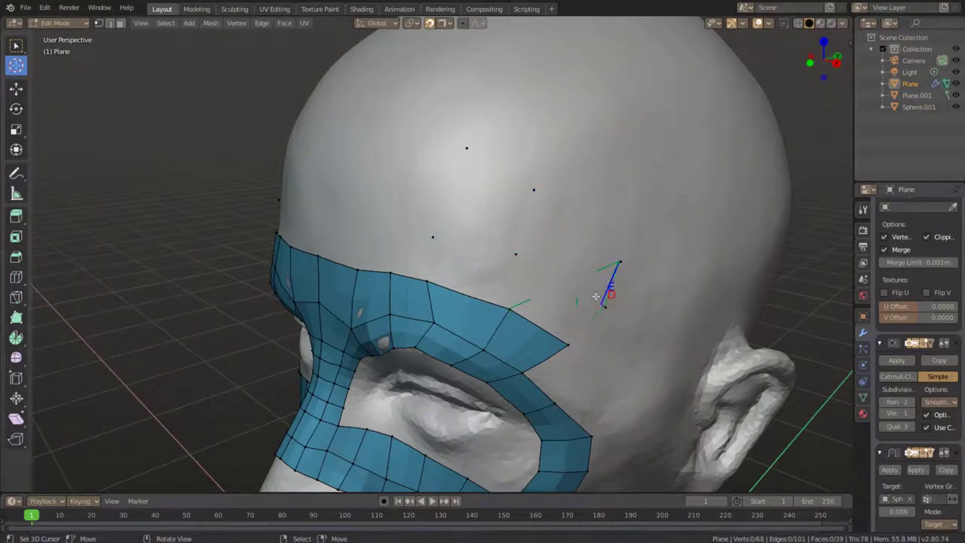
pyautogui.click(605, 306)
# Step: Fill four quads between the new forehead vertices and the row above the eyebrow
pyautogui.click(559, 232)
pyautogui.keyDown('shift'); pyautogui.click(563, 237); pyautogui.keyUp('shift')
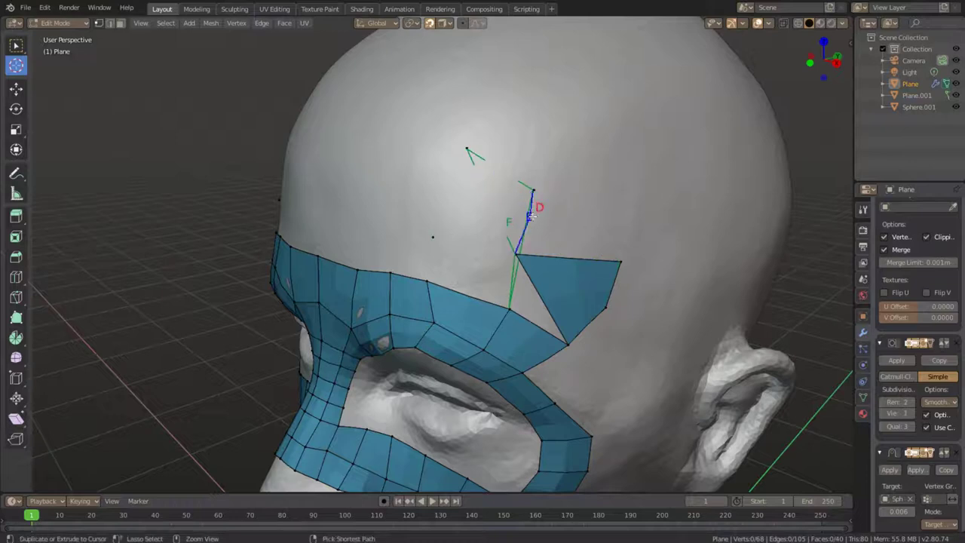
pyautogui.click(563, 251)
pyautogui.moveTo(564, 251); pyautogui.dragTo(486, 202)
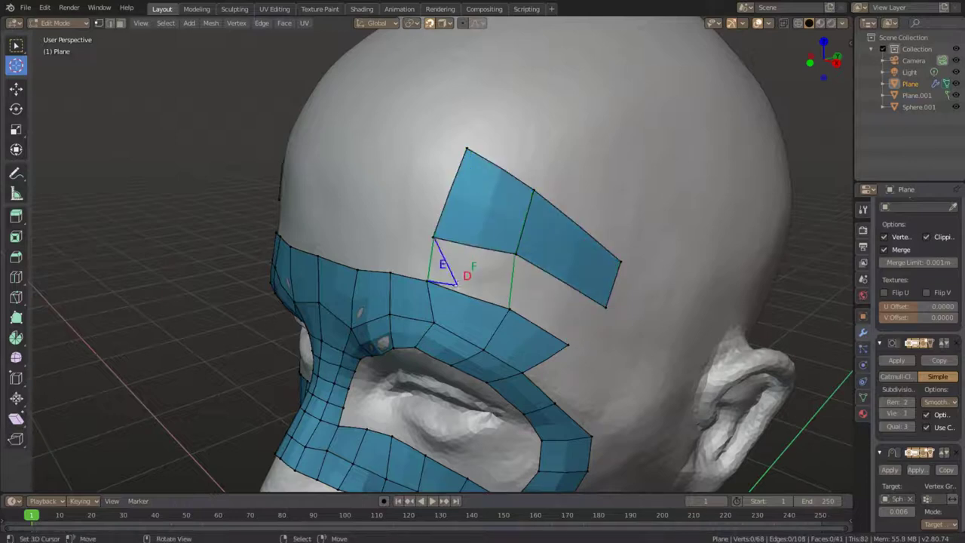
pyautogui.keyDown('ctrl'); pyautogui.click(457, 281); pyautogui.keyUp('ctrl')
pyautogui.keyDown('ctrl'); pyautogui.click(563, 281); pyautogui.keyUp('ctrl')
# Step: Select the whole retopology mesh drawn on the face and delete it
pyautogui.moveTo(558, 282); pyautogui.dragTo(527, 215, button='middle')
pyautogui.scroll(-3, 596, 271)
pyautogui.scroll(-2, 531, 271)
pyautogui.keyDown('shift'); pyautogui.moveTo(530, 273); pyautogui.dragTo(491, 220, button='middle'); pyautogui.keyUp('shift')
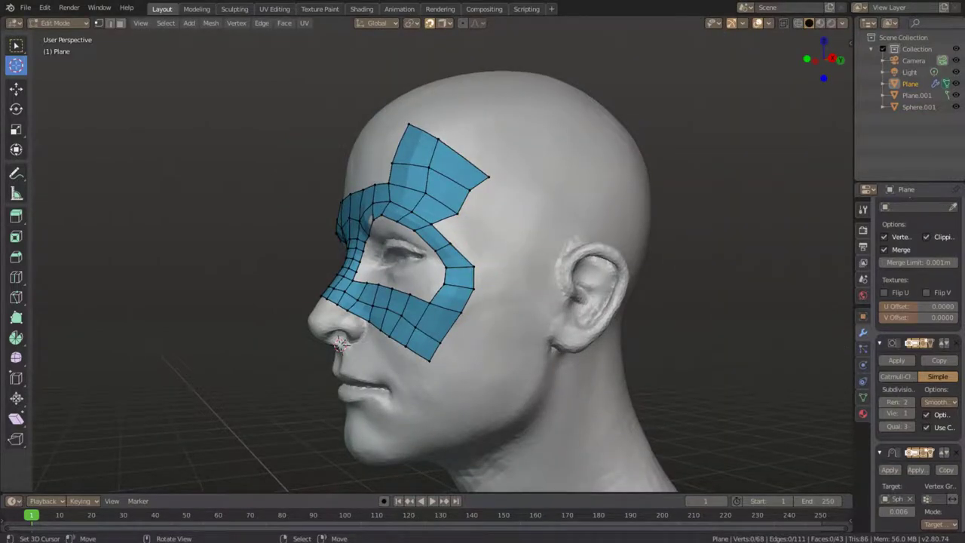
pyautogui.moveTo(108, 222); pyautogui.dragTo(570, 223, button='middle')
pyautogui.press('a')
pyautogui.press('x')
pyautogui.click(570, 223)
# Step: Place two rows of vertices along the upper eyelid from the inner toward the outer eye corner
pyautogui.moveTo(422, 220); pyautogui.dragTo(446, 278, button='middle')
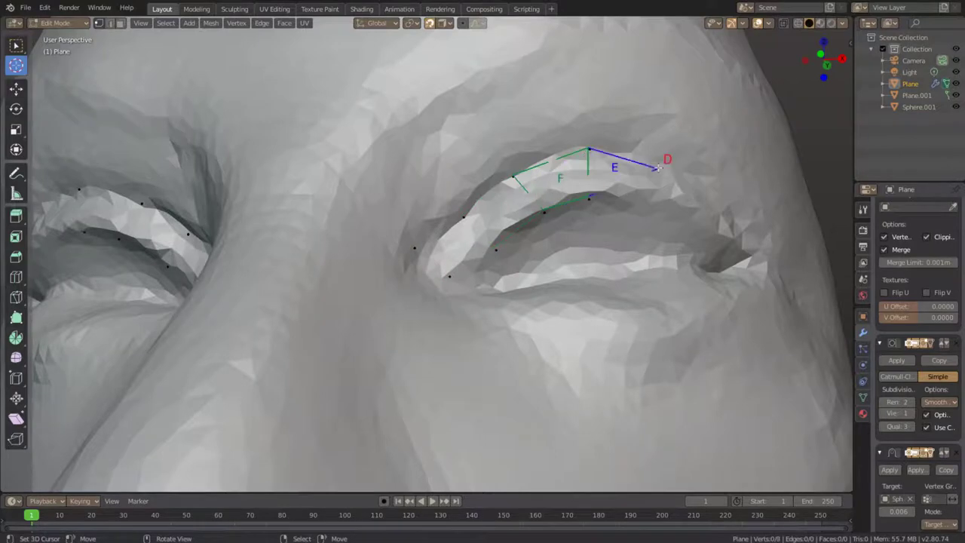
pyautogui.click(661, 196)
pyautogui.moveTo(723, 222); pyautogui.dragTo(618, 197, button='middle')
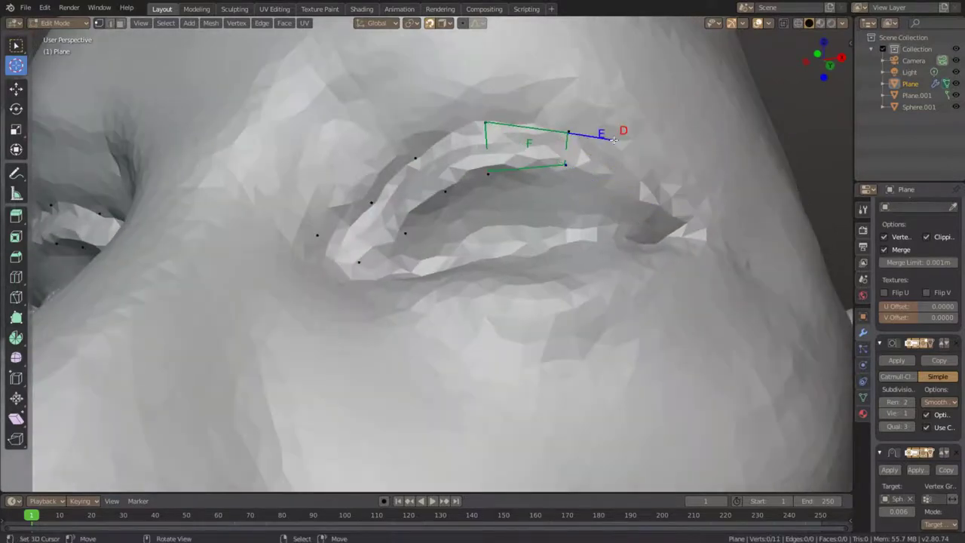
pyautogui.click(668, 209)
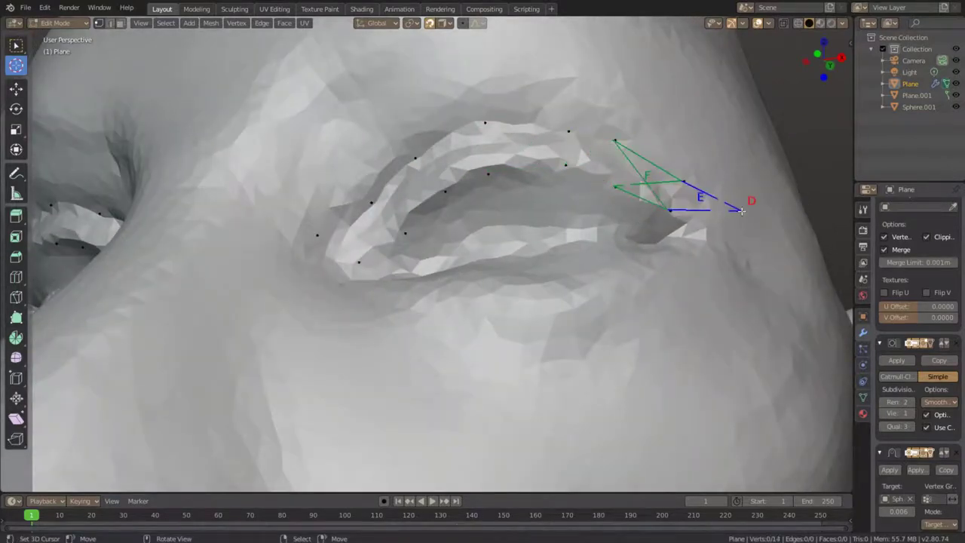
# Step: Fill six quads between the two vertex rows along the upper eyelid, starting at the inner eye corner
pyautogui.click(371, 226)
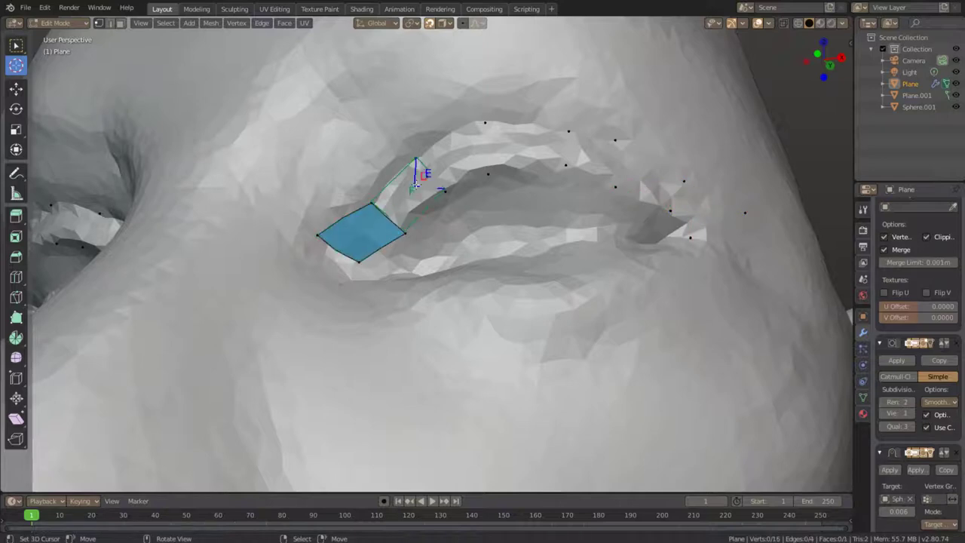
pyautogui.click(420, 161)
pyautogui.click(486, 143)
pyautogui.click(580, 147)
pyautogui.click(624, 160)
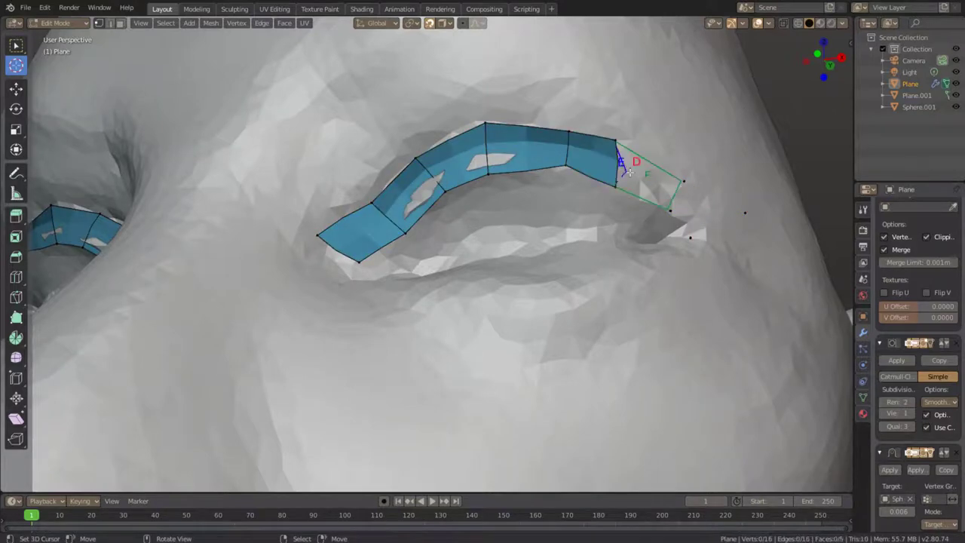
pyautogui.click(682, 186)
# Step: Reposition the vertices at the outer eye corner and continue the eyelid strip around it with three quads
pyautogui.moveTo(682, 186); pyautogui.dragTo(512, 227, button='middle')
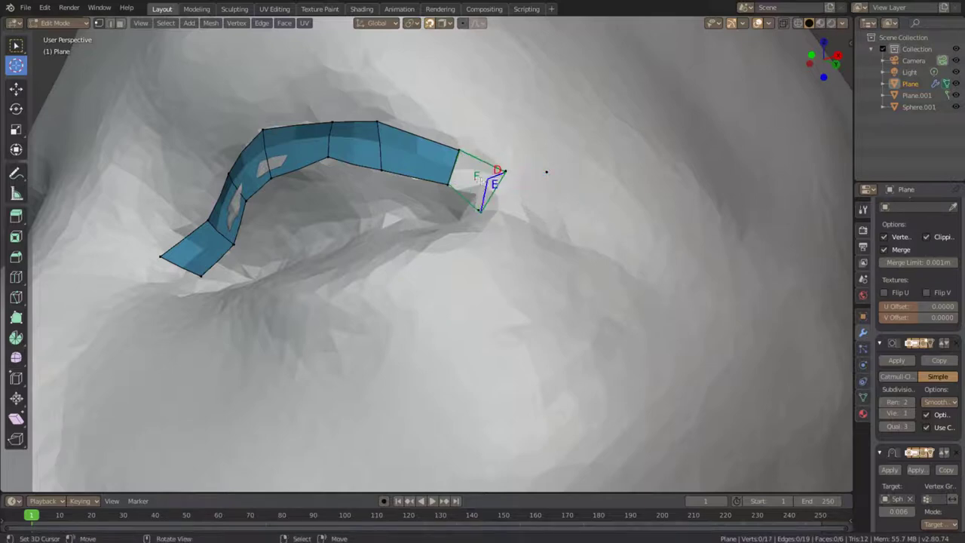
pyautogui.keyDown('shift'); pyautogui.click(464, 185); pyautogui.keyUp('shift')
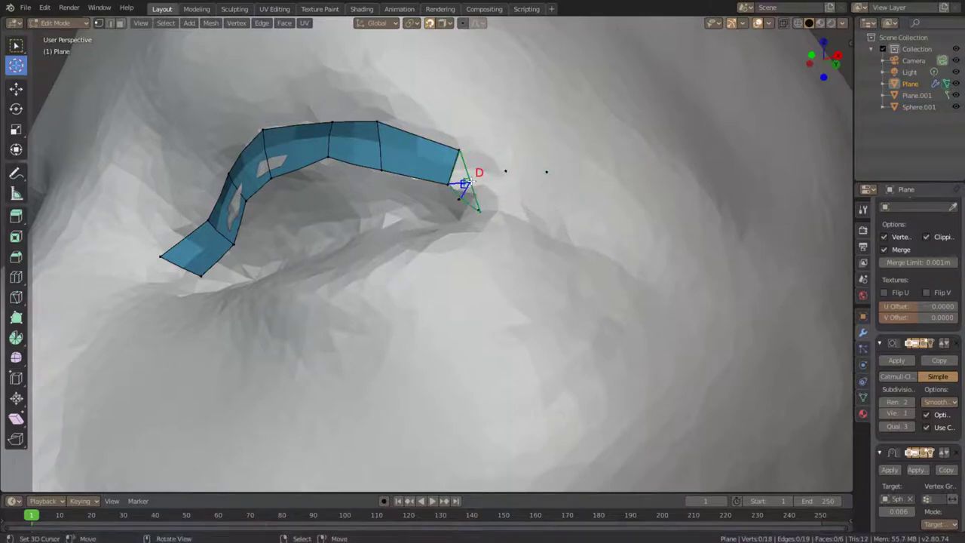
pyautogui.click(487, 195)
pyautogui.moveTo(507, 194); pyautogui.dragTo(486, 273)
pyautogui.moveTo(486, 273)
pyautogui.mouseDown(button='middle')
pyautogui.moveTo(527, 286)
pyautogui.moveTo(491, 279)
pyautogui.mouseUp(button='middle')
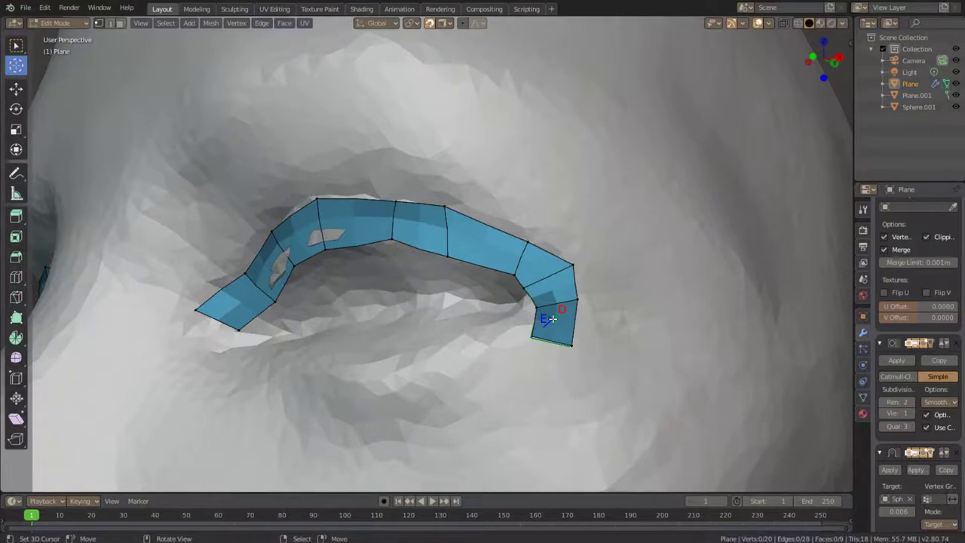
# Step: Reposition the strip's vertices below the outer eye corner and along the outer half of the upper eyelid to even out the quads
pyautogui.keyDown('shift'); pyautogui.moveTo(550, 324); pyautogui.dragTo(528, 219, button='middle'); pyautogui.keyUp('shift')
pyautogui.moveTo(528, 218); pyautogui.dragTo(534, 167)
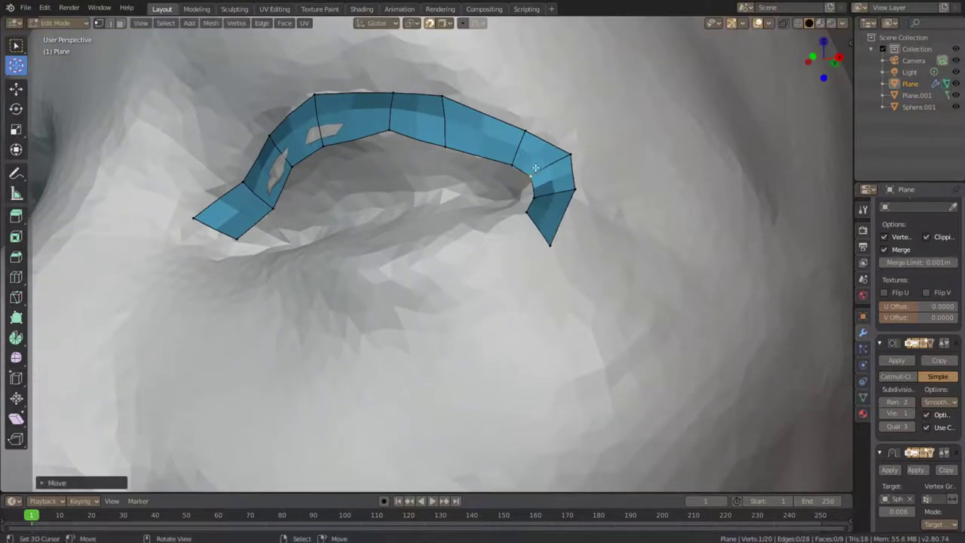
pyautogui.press('g')
pyautogui.press('g')
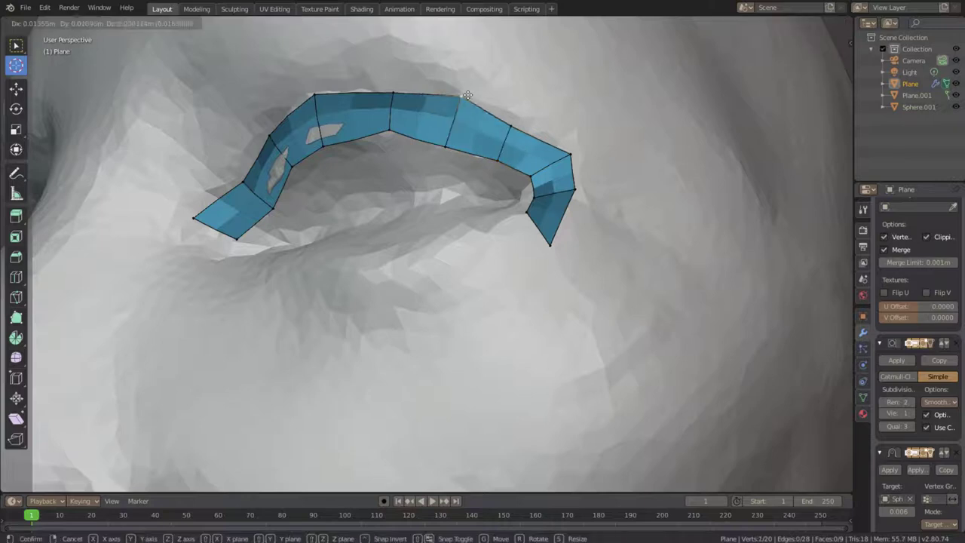
pyautogui.click(469, 100)
# Step: Continue the eye strip from the outer corner with four quads along the lower eyelid
pyautogui.moveTo(572, 167); pyautogui.dragTo(558, 183, button='middle')
pyautogui.scroll(6, 558, 183)
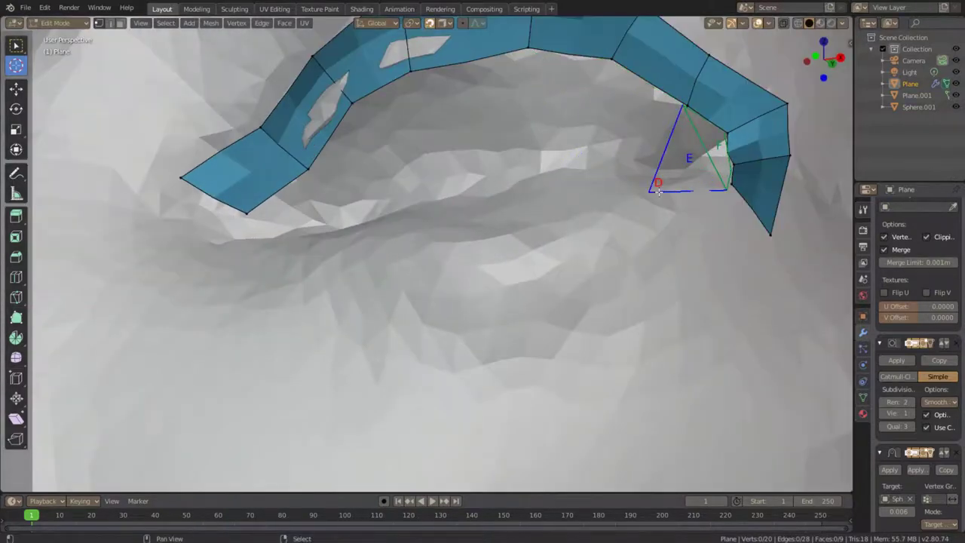
pyautogui.keyDown('shift'); pyautogui.moveTo(655, 184); pyautogui.dragTo(599, 208, button='middle'); pyautogui.keyUp('shift')
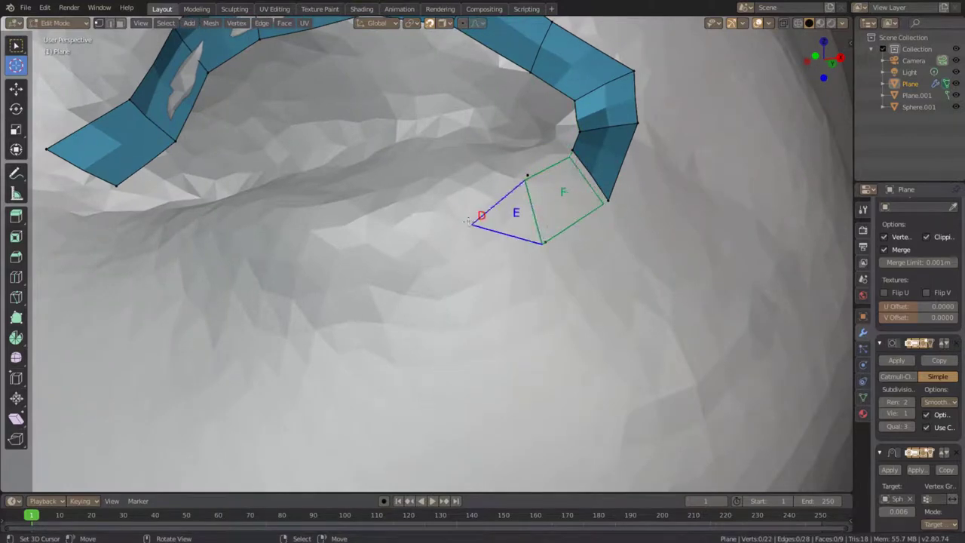
pyautogui.moveTo(400, 284); pyautogui.dragTo(351, 272)
pyautogui.click(422, 245)
pyautogui.click(511, 220)
pyautogui.click(511, 221)
pyautogui.moveTo(517, 215); pyautogui.dragTo(410, 275, button='middle')
pyautogui.scroll(5, 332, 330)
pyautogui.scroll(-5, 331, 329)
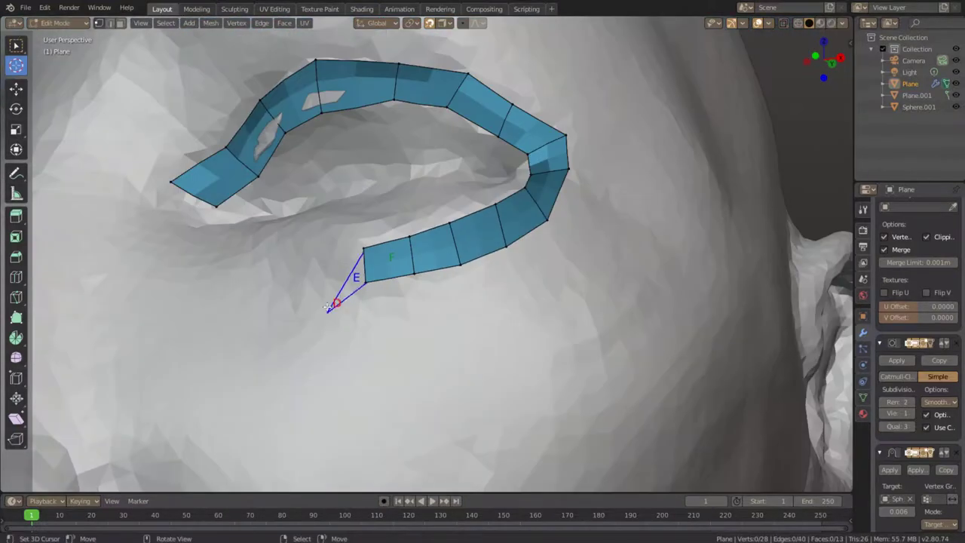
# Step: Extend the lower eyelid strip with three more quads toward the inner eye corner
pyautogui.moveTo(298, 273); pyautogui.dragTo(352, 263)
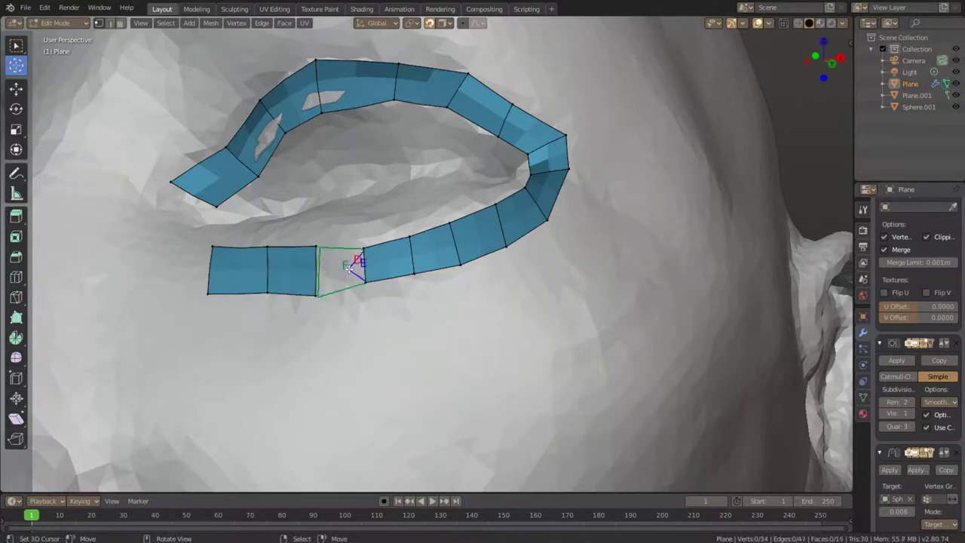
pyautogui.scroll(-5, 244, 400)
pyautogui.moveTo(243, 400); pyautogui.dragTo(536, 331, button='middle')
pyautogui.scroll(5, 370, 307)
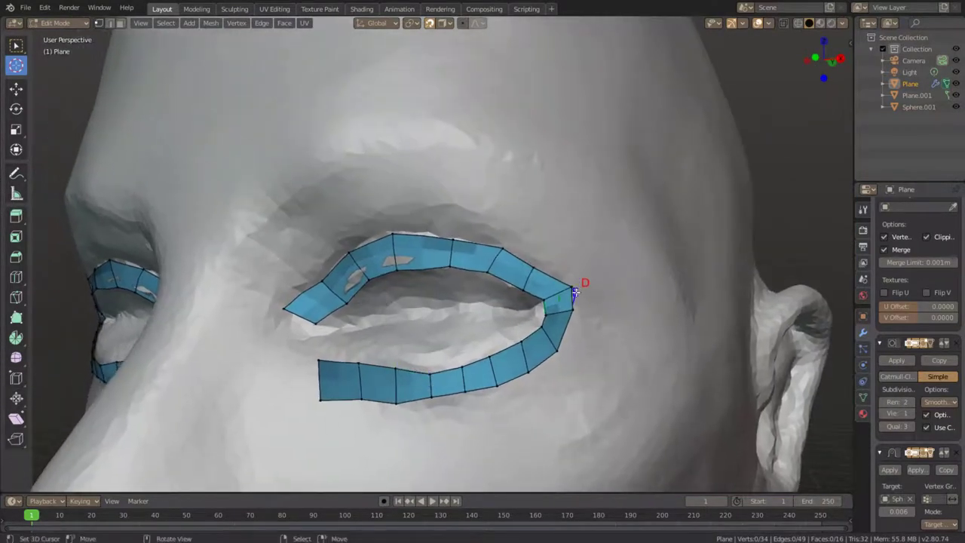
# Step: Select the outer edge of the upper eyelid strip and extrude it outward twice, scaling up the first new row toward the brow
pyautogui.moveTo(574, 288); pyautogui.dragTo(360, 354, button='middle')
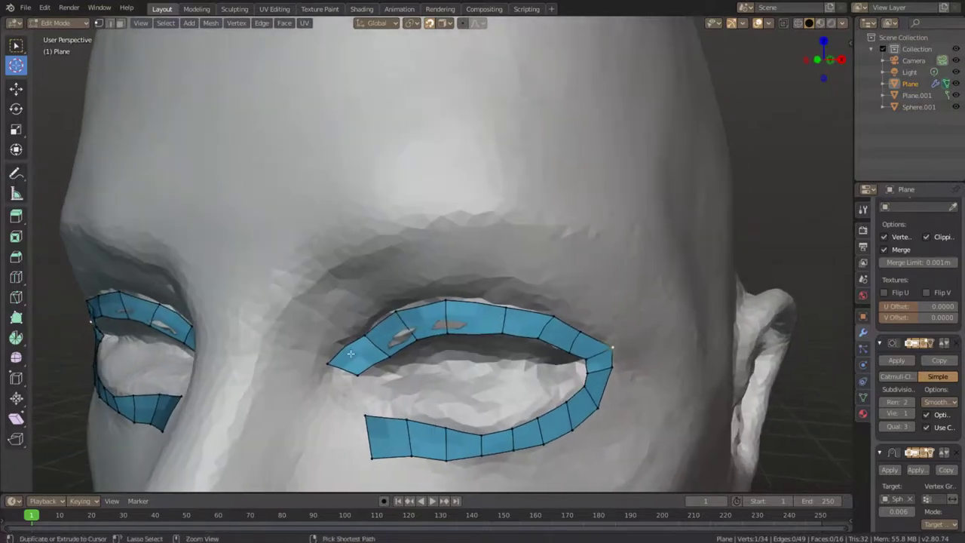
pyautogui.keyDown('ctrl'); pyautogui.click(375, 340); pyautogui.keyUp('ctrl')
pyautogui.press('e')
pyautogui.press('s')
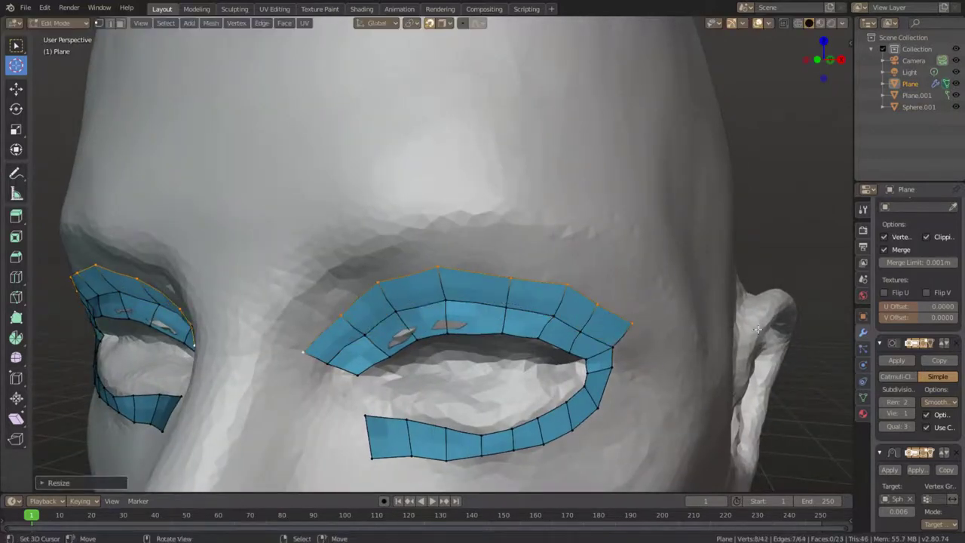
pyautogui.click(754, 318)
pyautogui.press('e')
pyautogui.click(829, 301)
# Step: Recalculate the normals of the whole retopology mesh and clear the selection
pyautogui.moveTo(829, 301); pyautogui.dragTo(409, 262, button='middle')
pyautogui.click(411, 258)
pyautogui.press('a')
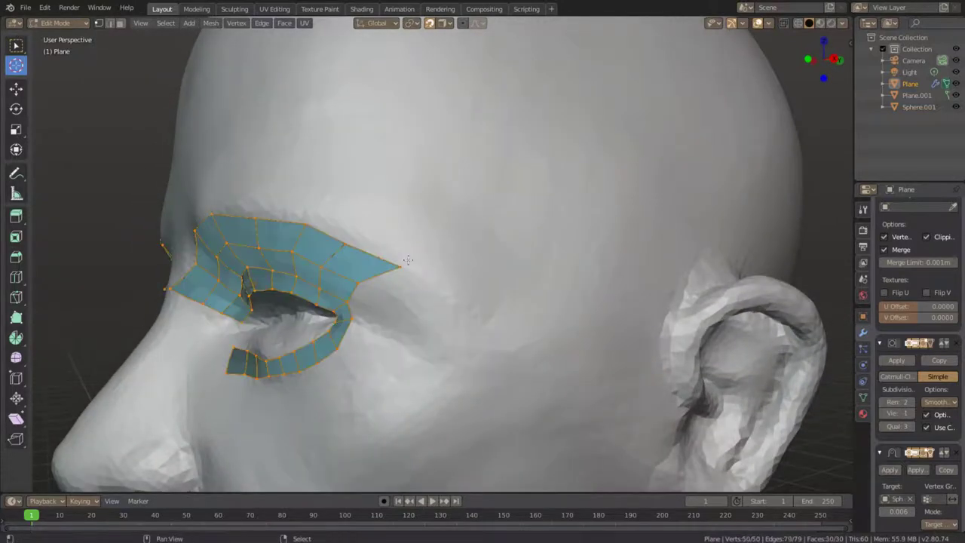
pyautogui.hotkey('shift', 'n')
pyautogui.hotkey('alt', 'a')
# Step: Reposition the vertices at the outer end of the extruded brow rows
pyautogui.moveTo(407, 265); pyautogui.dragTo(452, 269, button='middle')
pyautogui.scroll(6, 414, 270)
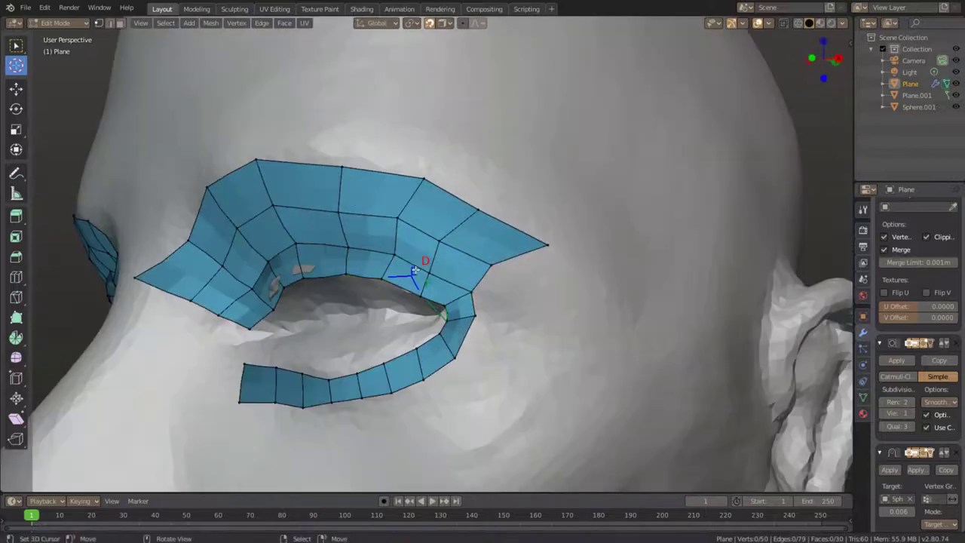
pyautogui.moveTo(481, 317); pyautogui.dragTo(513, 280)
pyautogui.hotkey('alt', 'a')
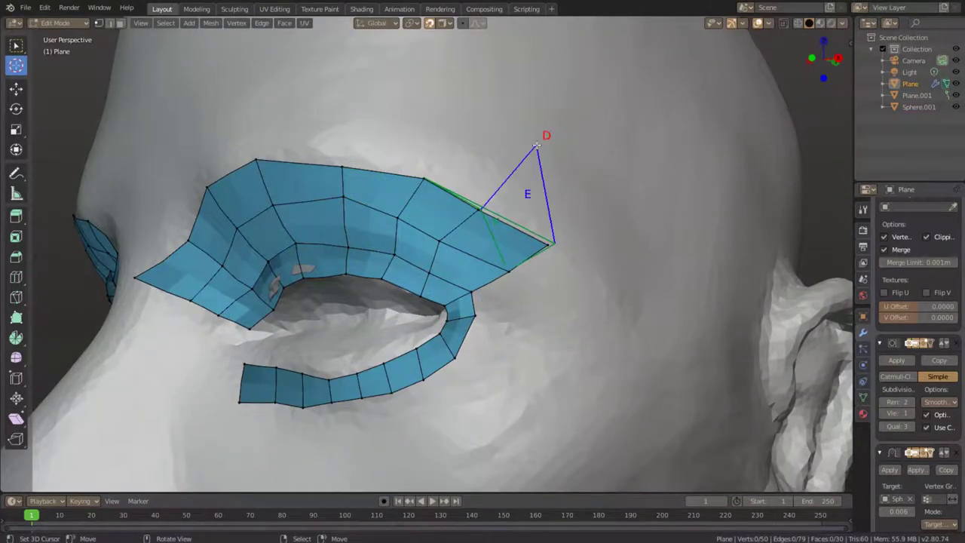
# Step: Build a strip of four quads from the outer end of the brow up across the temple
pyautogui.scroll(-4, 536, 145)
pyautogui.click(461, 230)
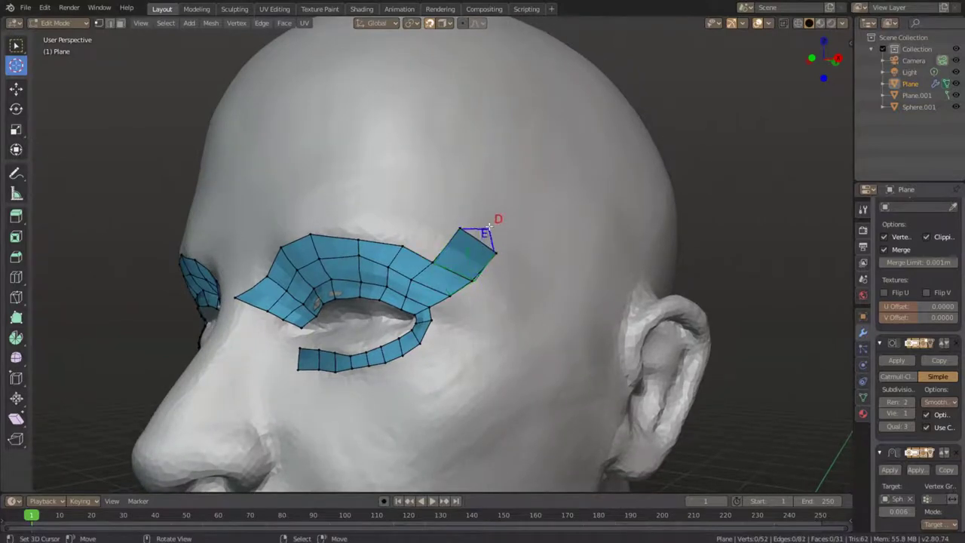
pyautogui.click(505, 215)
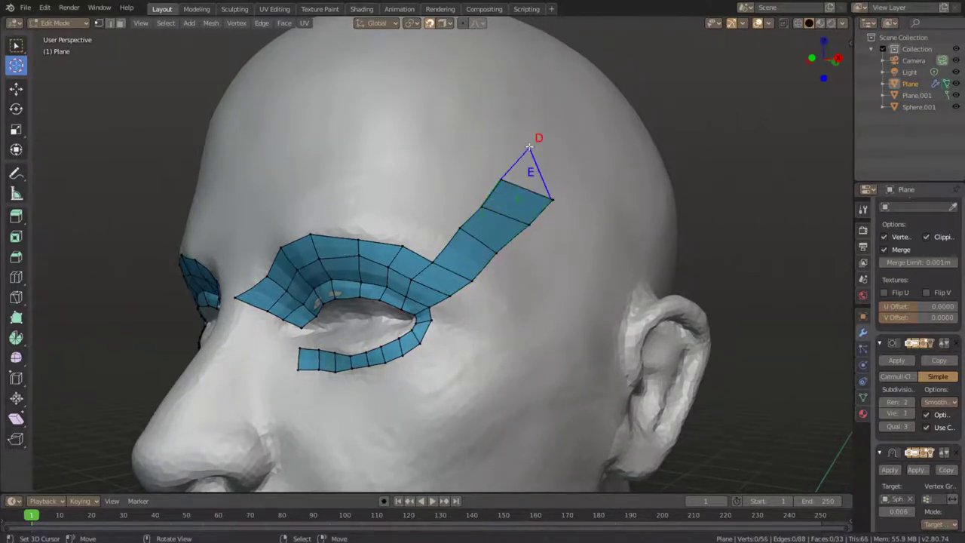
pyautogui.click(530, 146)
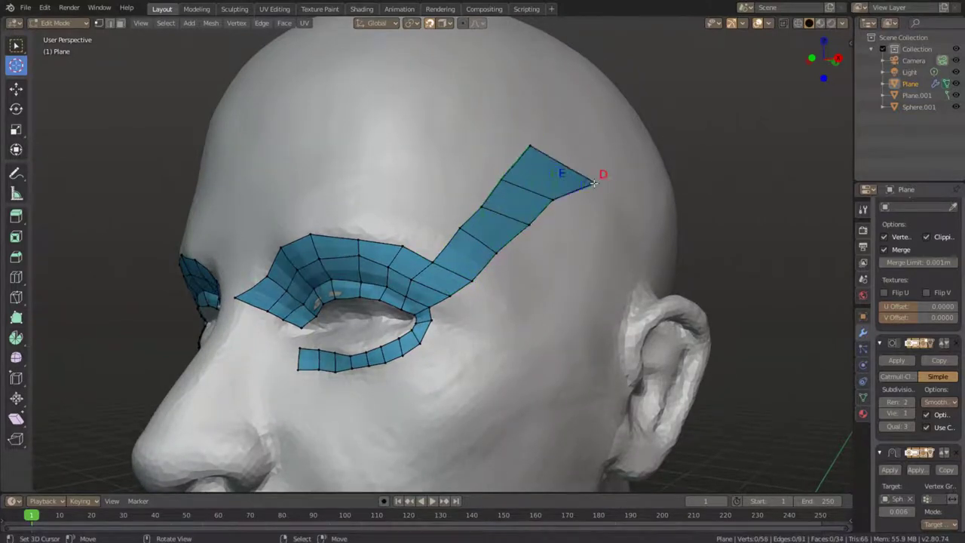
# Step: Add two more rows on the forehead side of the temple strip, with four quads and three quads
pyautogui.click(423, 204)
pyautogui.click(452, 163)
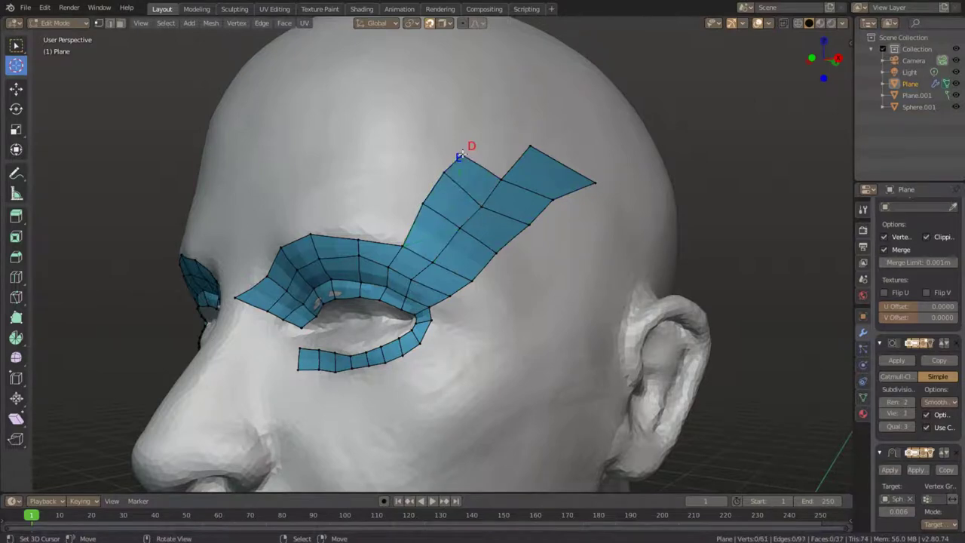
pyautogui.click(470, 148)
pyautogui.moveTo(484, 129); pyautogui.dragTo(494, 132)
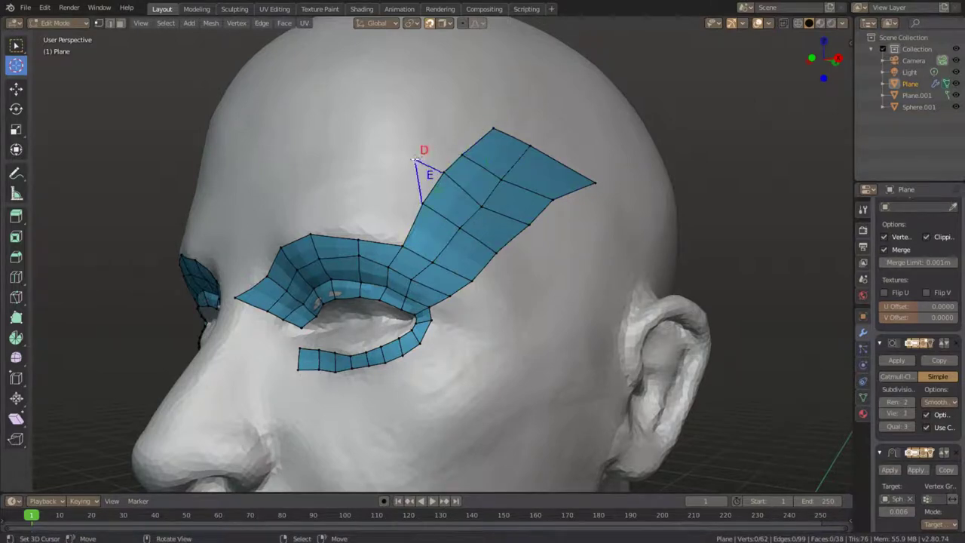
pyautogui.click(450, 107)
pyautogui.click(437, 122)
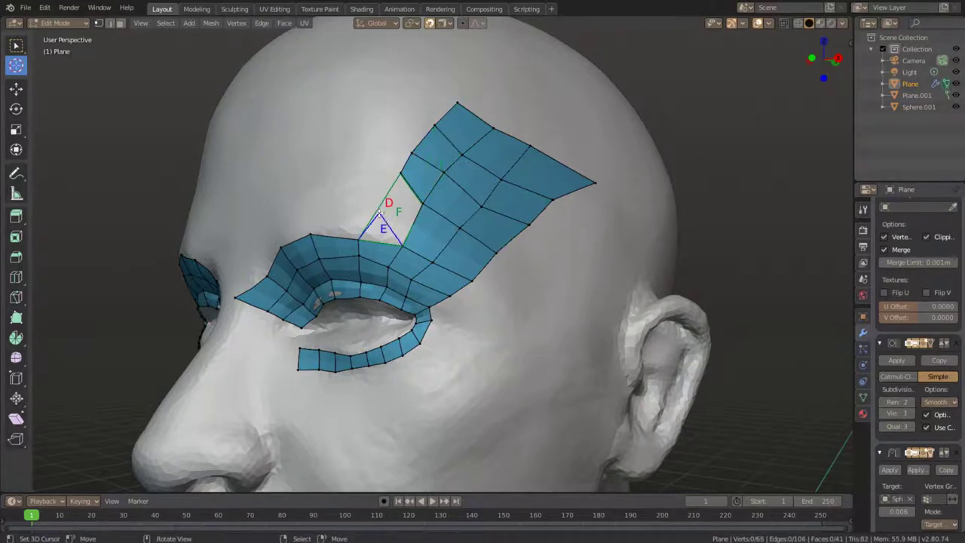
# Step: Try adding a fourth quad to the third temple row and moving the brow vertex below it, and undo both
pyautogui.click(382, 200)
pyautogui.moveTo(365, 213); pyautogui.dragTo(367, 212, button='middle')
pyautogui.scroll(4, 367, 212)
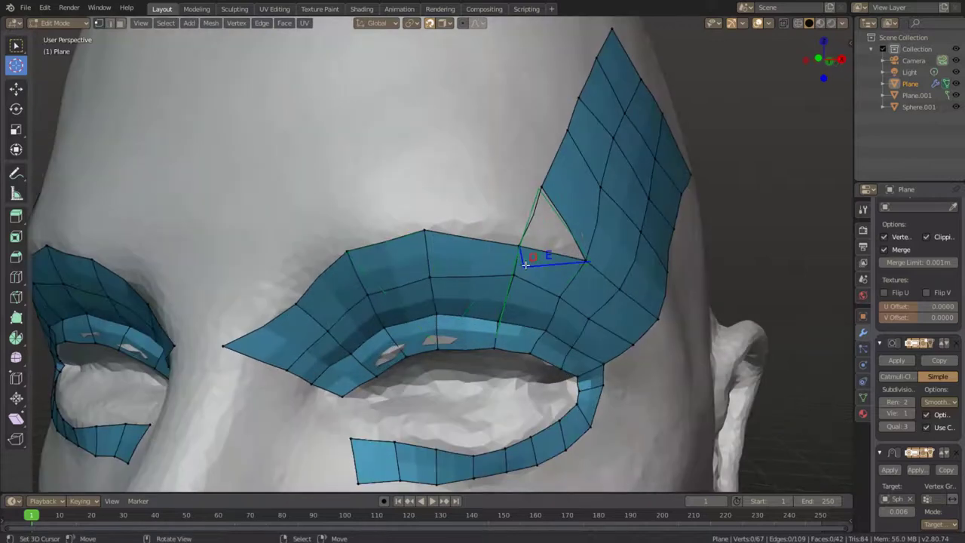
pyautogui.moveTo(523, 216); pyautogui.dragTo(512, 223)
pyautogui.moveTo(512, 223); pyautogui.dragTo(506, 252, button='middle')
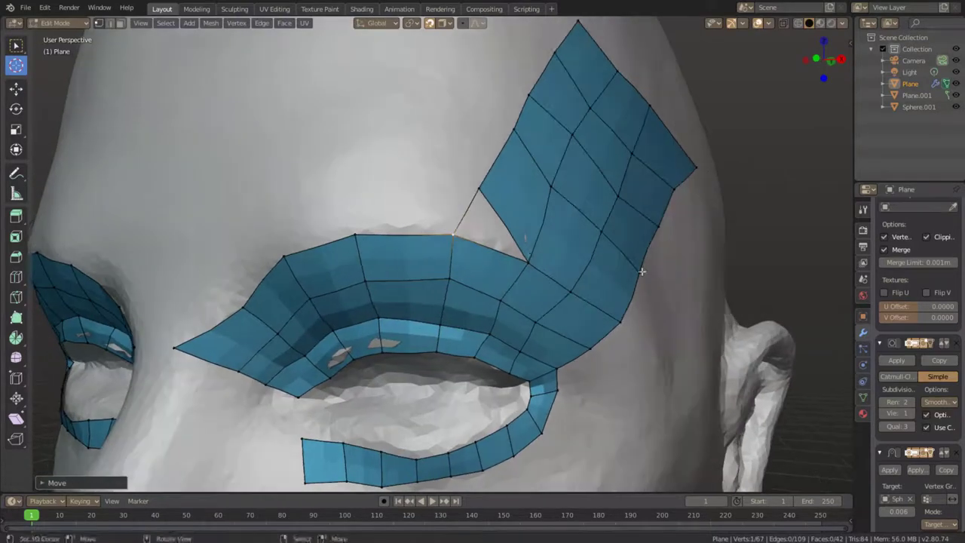
pyautogui.hotkey('ctrl', 'z')
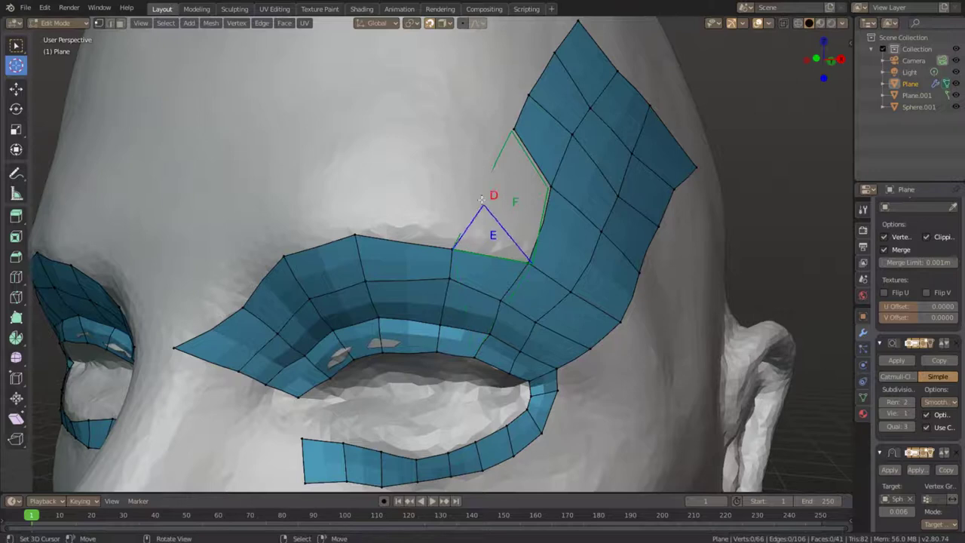
# Step: Fill the area above the outer half of the brow with three quads joined to the temple rows
pyautogui.moveTo(494, 193); pyautogui.dragTo(471, 177)
pyautogui.scroll(-3, 488, 238)
pyautogui.keyDown('ctrl'); pyautogui.click(394, 202); pyautogui.keyUp('ctrl')
pyautogui.click(428, 218)
pyautogui.moveTo(428, 218)
pyautogui.mouseDown(button='middle')
pyautogui.moveTo(377, 252)
pyautogui.moveTo(338, 241)
pyautogui.moveTo(422, 214)
pyautogui.mouseUp(button='middle')
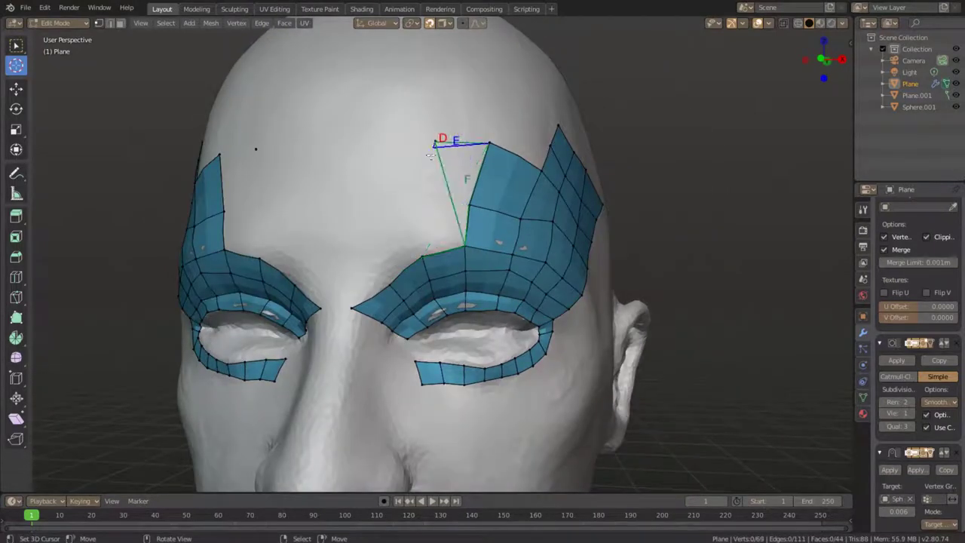
# Step: Extend the two rows above the brow with four quads toward the middle of the forehead
pyautogui.keyDown('ctrl'); pyautogui.click(465, 181); pyautogui.keyUp('ctrl')
pyautogui.click(451, 212)
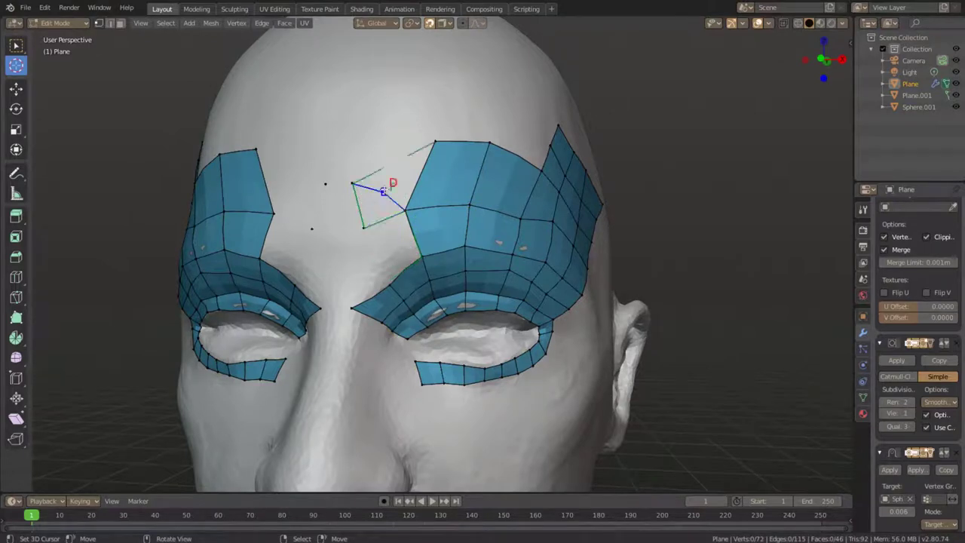
pyautogui.keyDown('ctrl'); pyautogui.click(363, 224); pyautogui.keyUp('ctrl')
pyautogui.click(383, 255)
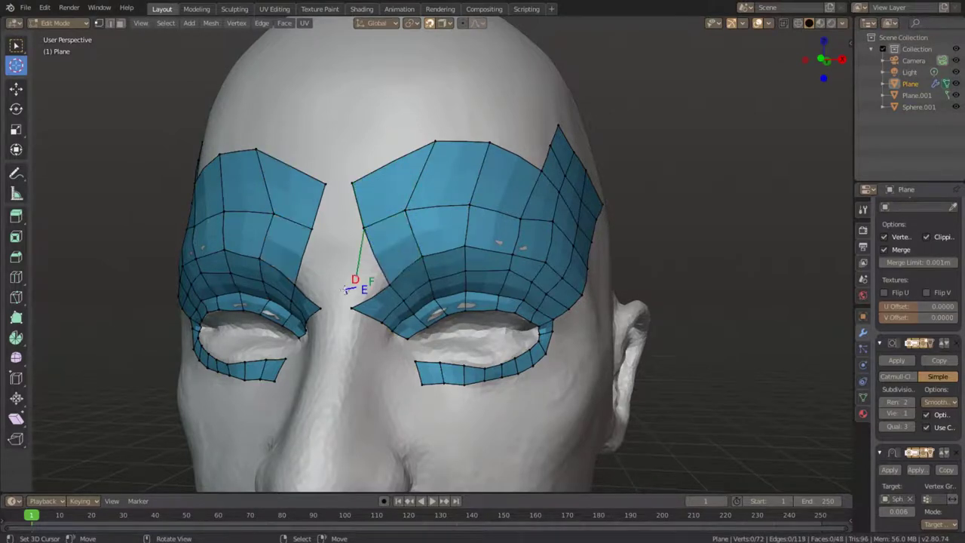
# Step: Move the vertex at the rear tip of the temple patch closer to its neighbouring quads
pyautogui.moveTo(346, 291); pyautogui.dragTo(387, 275, button='middle')
pyautogui.scroll(-3, 442, 329)
pyautogui.moveTo(441, 330); pyautogui.dragTo(366, 323, button='middle')
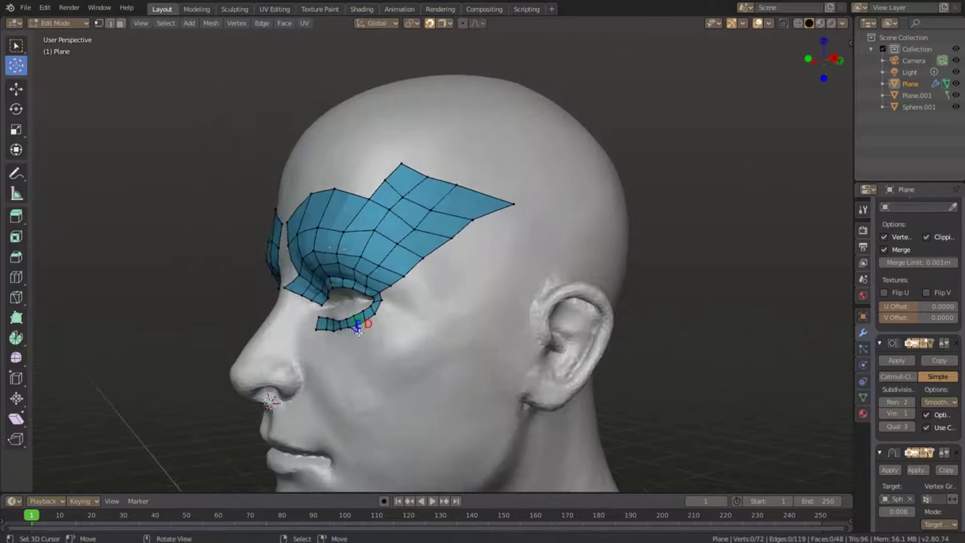
pyautogui.scroll(3, 398, 353)
pyautogui.moveTo(564, 175); pyautogui.dragTo(470, 201)
# Step: Add two quads to the lower rear edge of the temple patch, heading down toward the ear
pyautogui.moveTo(422, 252); pyautogui.dragTo(397, 286, button='middle')
pyautogui.scroll(2, 452, 339)
pyautogui.moveTo(452, 338); pyautogui.dragTo(456, 201, button='middle')
pyautogui.scroll(-2, 478, 231)
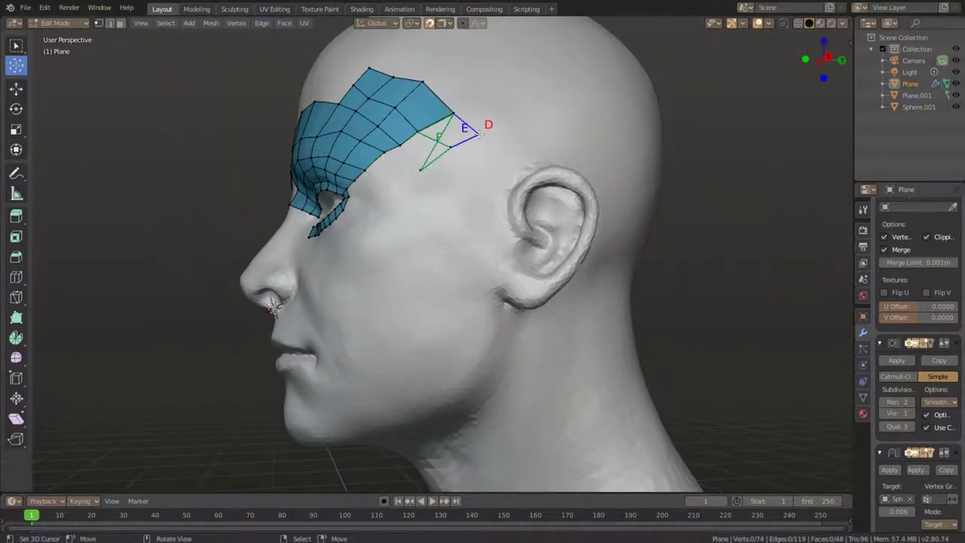
pyautogui.click(454, 132)
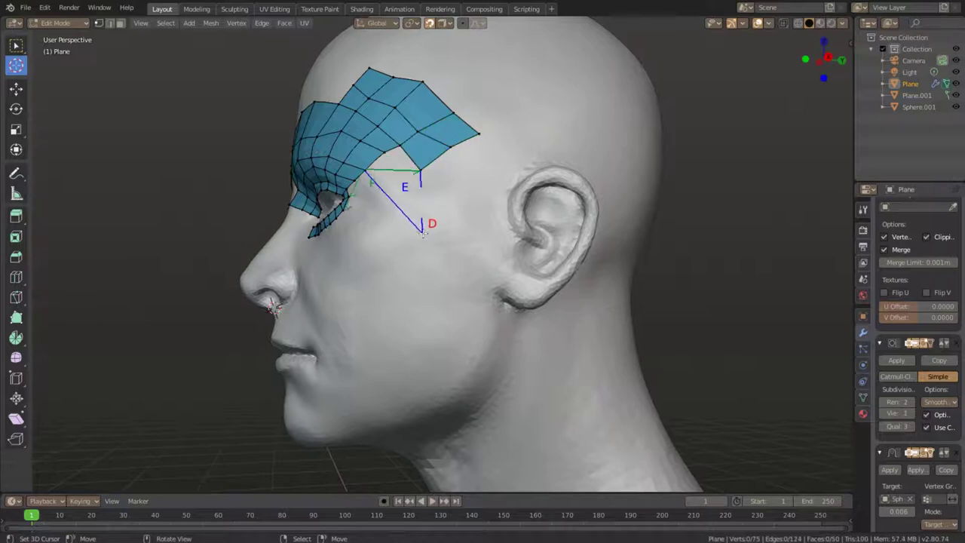
# Step: Build two quads in front of the ear and connect them to the temple patch with a third quad
pyautogui.keyDown('ctrl'); pyautogui.click(436, 204); pyautogui.keyUp('ctrl')
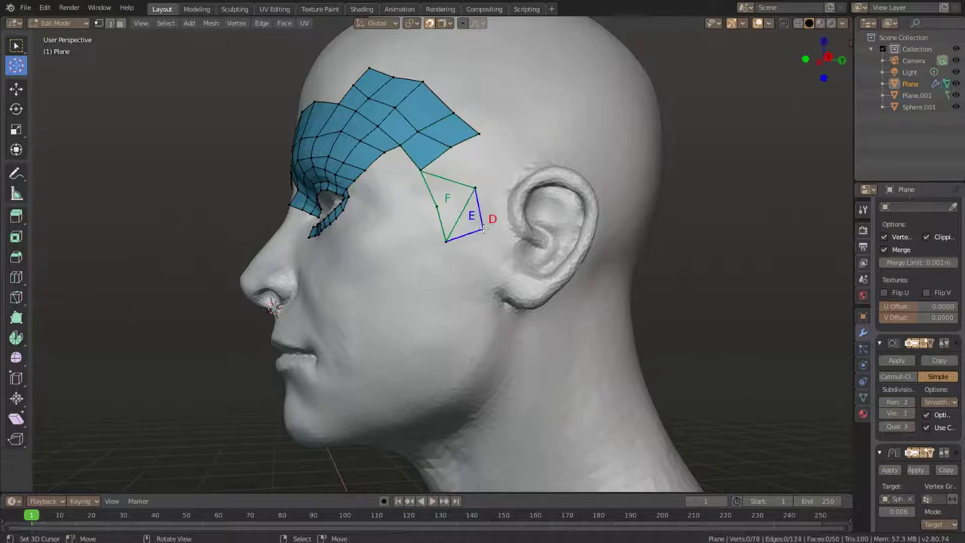
pyautogui.keyDown('ctrl'); pyautogui.click(474, 264); pyautogui.keyUp('ctrl')
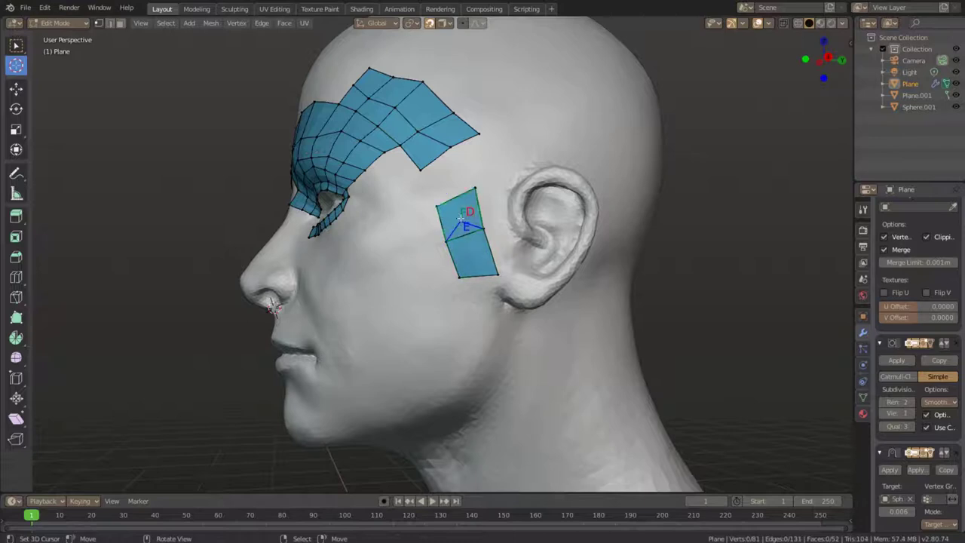
pyautogui.keyDown('ctrl'); pyautogui.click(459, 222); pyautogui.keyUp('ctrl')
pyautogui.moveTo(459, 221); pyautogui.dragTo(446, 303, button='middle')
# Step: Place two rows of vertices across the cheek toward the mouth and fill quads back to the strip in front of the ear
pyautogui.keyDown('ctrl'); pyautogui.click(446, 303); pyautogui.keyUp('ctrl')
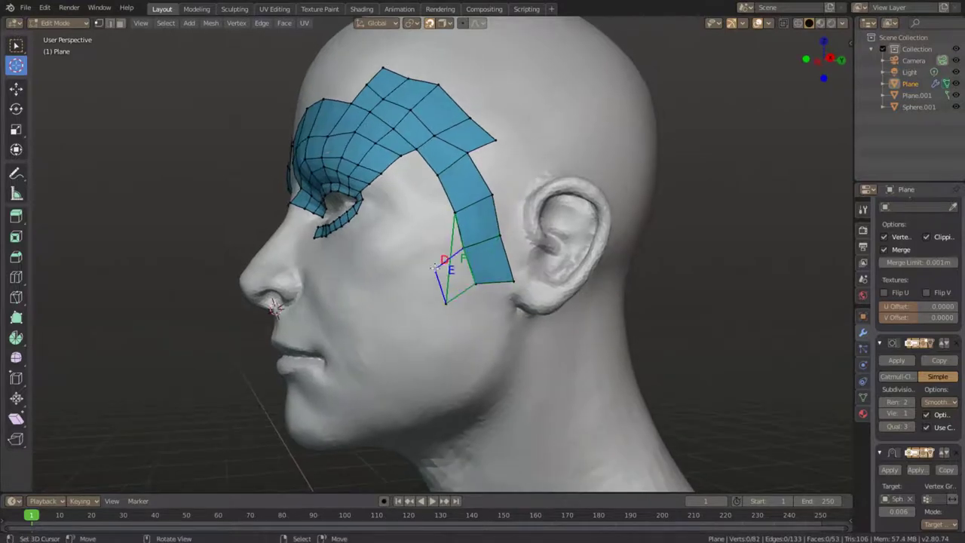
pyautogui.keyDown('ctrl'); pyautogui.click(418, 325); pyautogui.keyUp('ctrl')
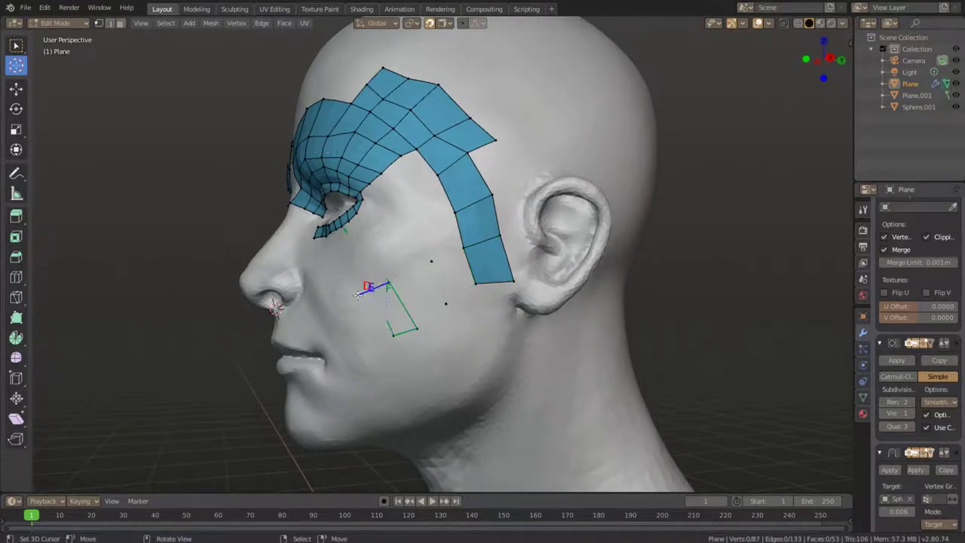
pyautogui.keyDown('ctrl'); pyautogui.click(363, 347); pyautogui.keyUp('ctrl')
pyautogui.keyDown('ctrl'); pyautogui.click(360, 329); pyautogui.keyUp('ctrl')
pyautogui.keyDown('ctrl'); pyautogui.click(388, 309); pyautogui.keyUp('ctrl')
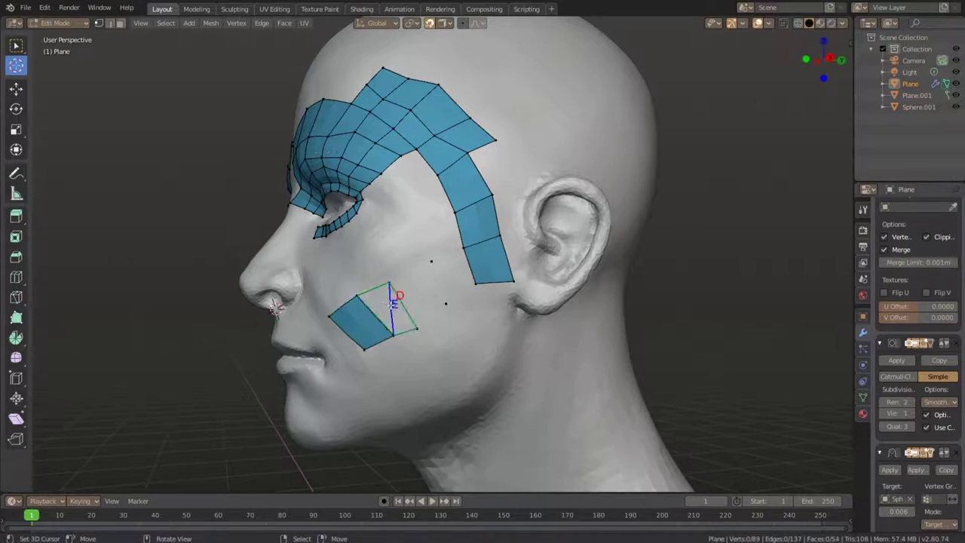
pyautogui.keyDown('ctrl'); pyautogui.click(418, 297); pyautogui.keyUp('ctrl')
pyautogui.keyDown('ctrl'); pyautogui.click(446, 278); pyautogui.keyUp('ctrl')
# Step: Adjust the cheek strip's vertices and add one more quad at its front end beside the mouth corner
pyautogui.moveTo(441, 275); pyautogui.dragTo(467, 309, button='middle')
pyautogui.moveTo(482, 303); pyautogui.dragTo(504, 299)
pyautogui.scroll(4, 422, 311)
pyautogui.moveTo(407, 389); pyautogui.dragTo(379, 428)
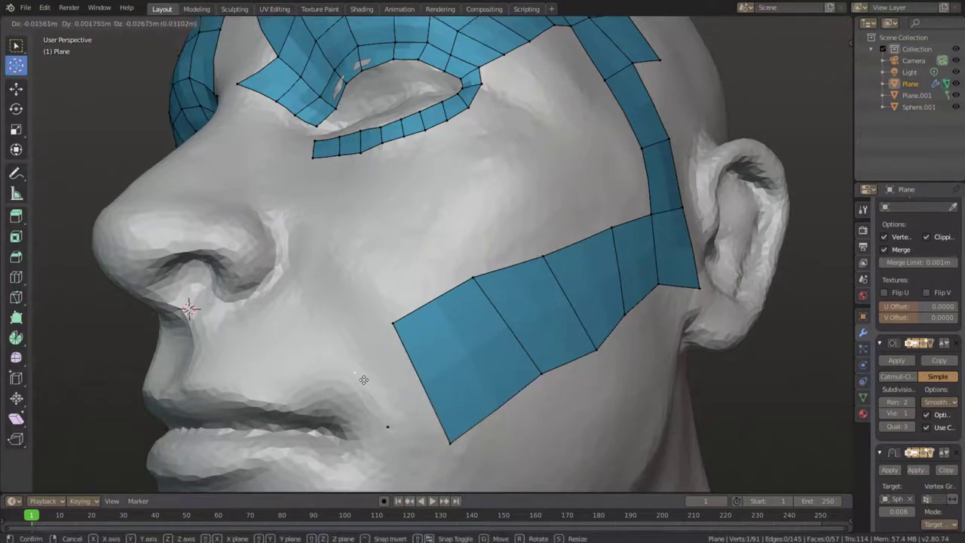
pyautogui.keyDown('ctrl'); pyautogui.click(376, 379); pyautogui.keyUp('ctrl')
# Step: Reposition four vertices in the front part of the cheek strip to even out its quads
pyautogui.moveTo(393, 324); pyautogui.dragTo(404, 348)
pyautogui.moveTo(450, 442); pyautogui.dragTo(440, 416)
pyautogui.moveTo(480, 287); pyautogui.dragTo(480, 310)
pyautogui.moveTo(541, 373); pyautogui.dragTo(509, 387)
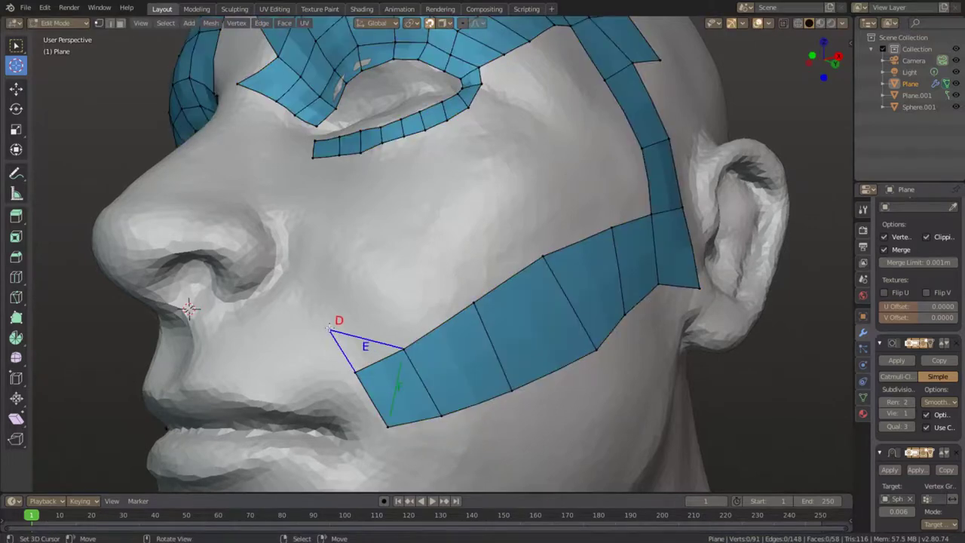
# Step: Extend a strip of quads from the cheek strip's front end up along the nasolabial fold to the side of the nostril
pyautogui.keyDown('ctrl'); pyautogui.click(372, 303); pyautogui.keyUp('ctrl')
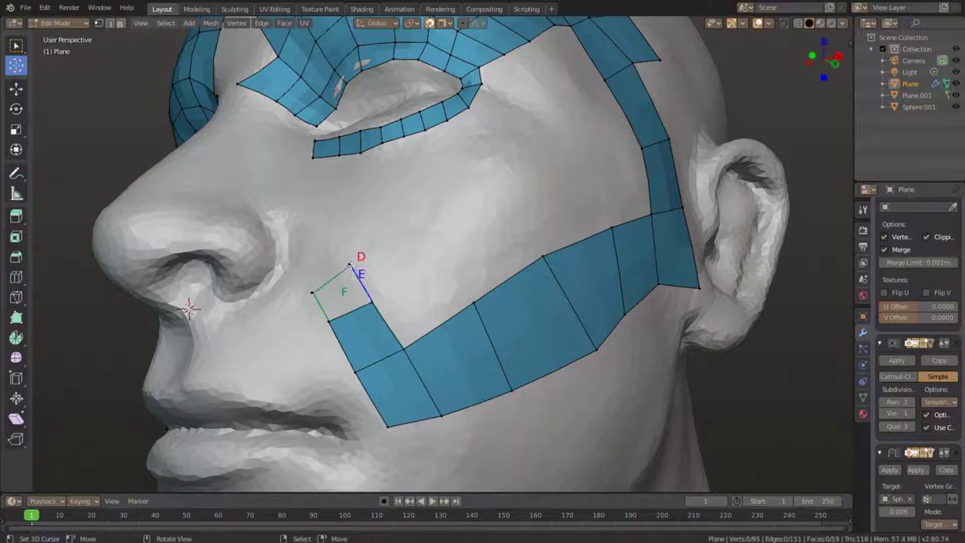
pyautogui.keyDown('ctrl'); pyautogui.click(305, 260); pyautogui.keyUp('ctrl')
pyautogui.moveTo(322, 247); pyautogui.dragTo(367, 340, button='middle')
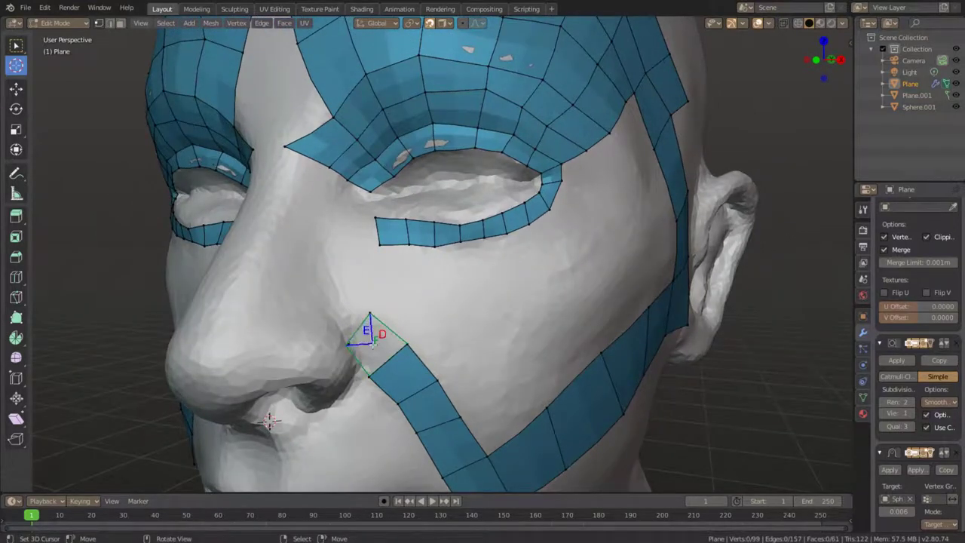
pyautogui.keyDown('ctrl'); pyautogui.click(369, 317); pyautogui.keyUp('ctrl')
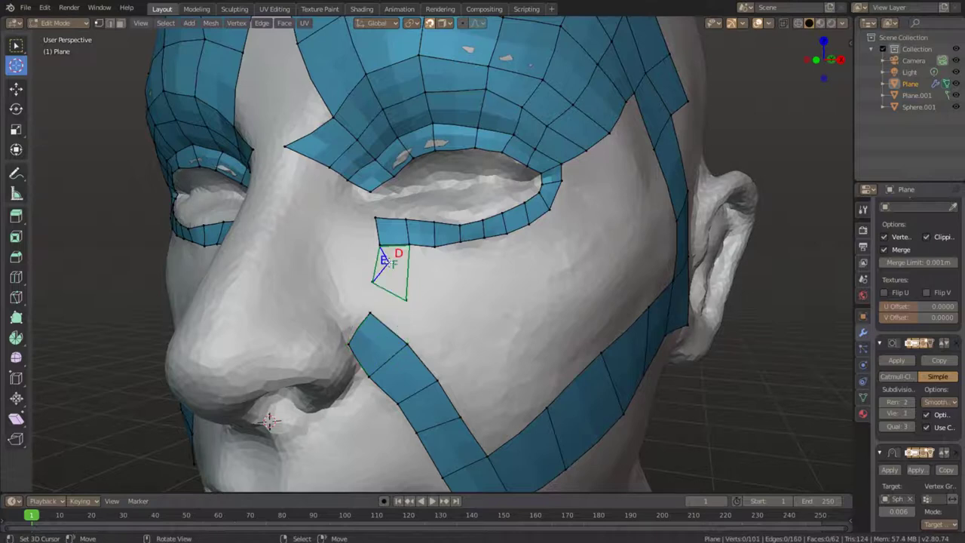
# Step: Connect the strip beside the nostril to the inner lower eyelid with two columns of quads and adjust a vertex on their outer edge
pyautogui.keyDown('ctrl'); pyautogui.click(392, 285); pyautogui.keyUp('ctrl')
pyautogui.keyDown('ctrl'); pyautogui.click(407, 301); pyautogui.keyUp('ctrl')
pyautogui.keyDown('ctrl'); pyautogui.click(442, 309); pyautogui.keyUp('ctrl')
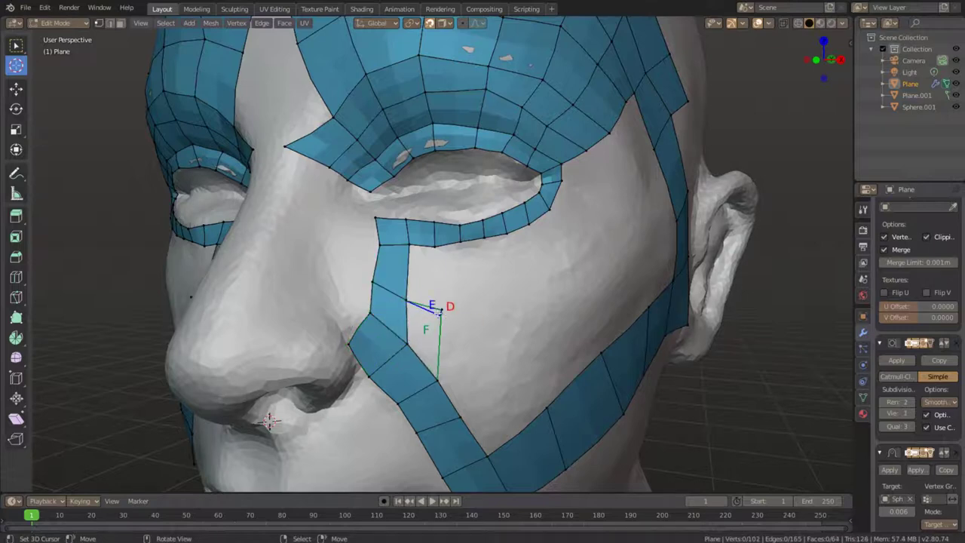
pyautogui.keyDown('ctrl'); pyautogui.click(426, 338); pyautogui.keyUp('ctrl')
pyautogui.keyDown('ctrl'); pyautogui.click(434, 268); pyautogui.keyUp('ctrl')
pyautogui.moveTo(444, 324); pyautogui.dragTo(458, 301, button='middle')
pyautogui.moveTo(459, 302); pyautogui.dragTo(450, 292)
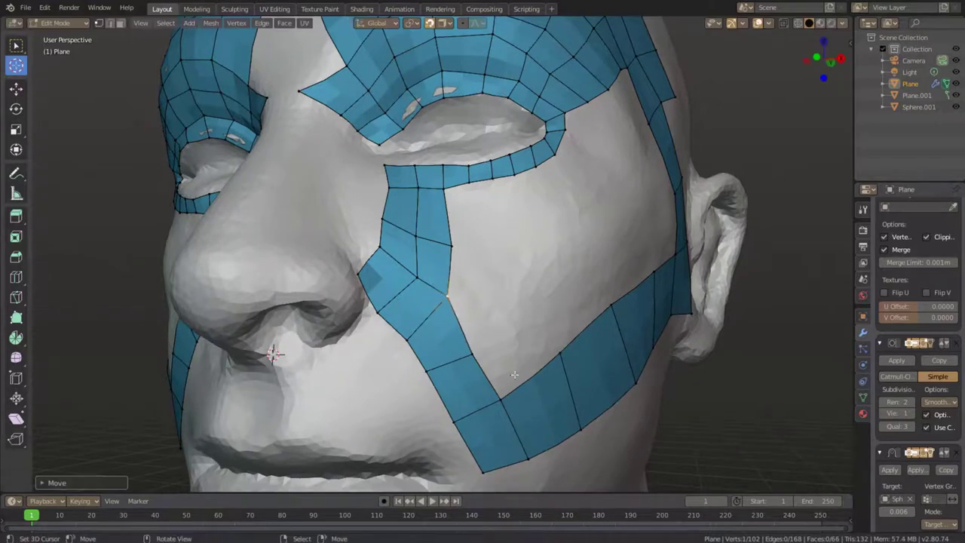
# Step: Fill the corner between the nasolabial strip and the cheek strip with an additional row of quads
pyautogui.keyDown('ctrl'); pyautogui.click(526, 303); pyautogui.keyUp('ctrl')
pyautogui.keyDown('ctrl'); pyautogui.click(504, 370); pyautogui.keyUp('ctrl')
pyautogui.keyDown('ctrl'); pyautogui.click(517, 346); pyautogui.keyUp('ctrl')
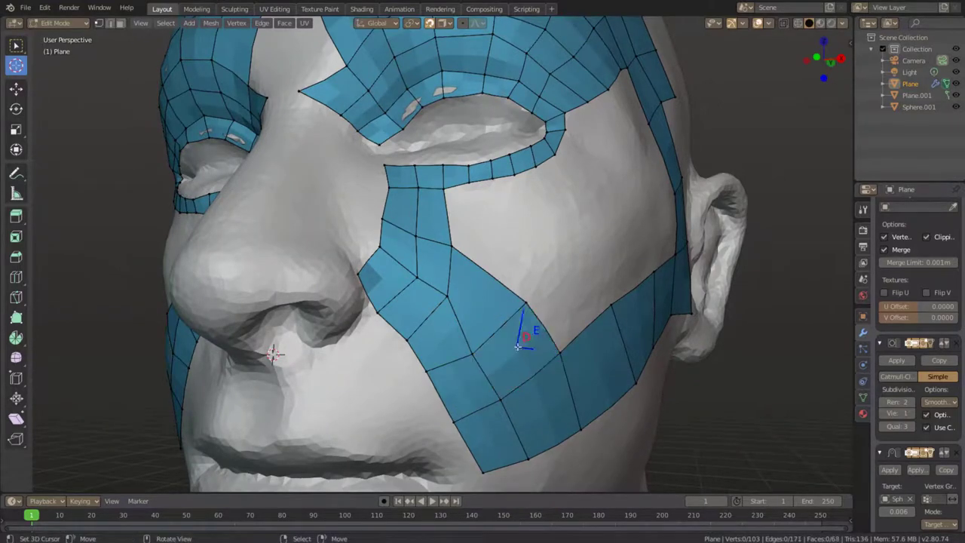
pyautogui.moveTo(591, 368); pyautogui.dragTo(502, 308, button='middle')
pyautogui.keyDown('ctrl'); pyautogui.click(413, 277); pyautogui.keyUp('ctrl')
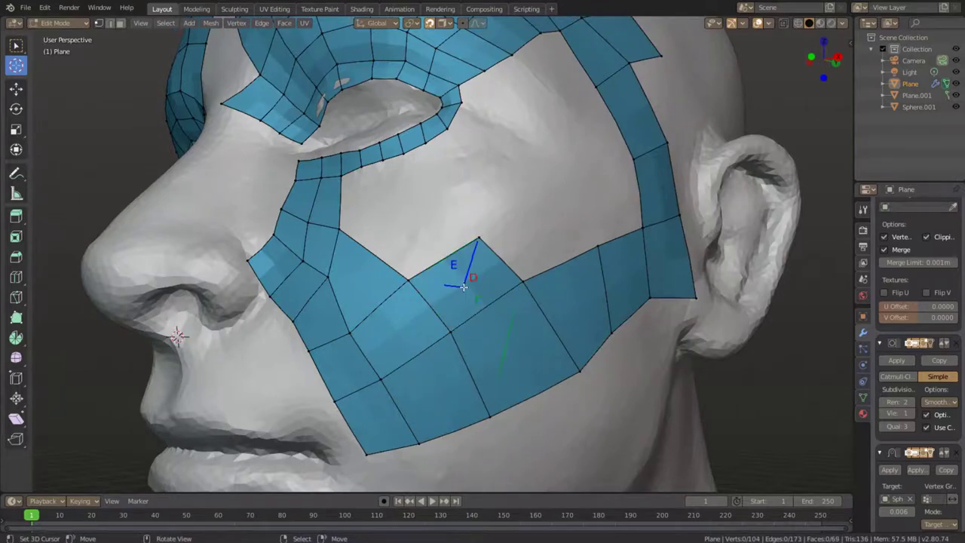
# Step: Insert an edge loop across the front cheek quads and add a quad above them on the cheekbone
pyautogui.keyDown('ctrl'); pyautogui.click(446, 197); pyautogui.keyUp('ctrl')
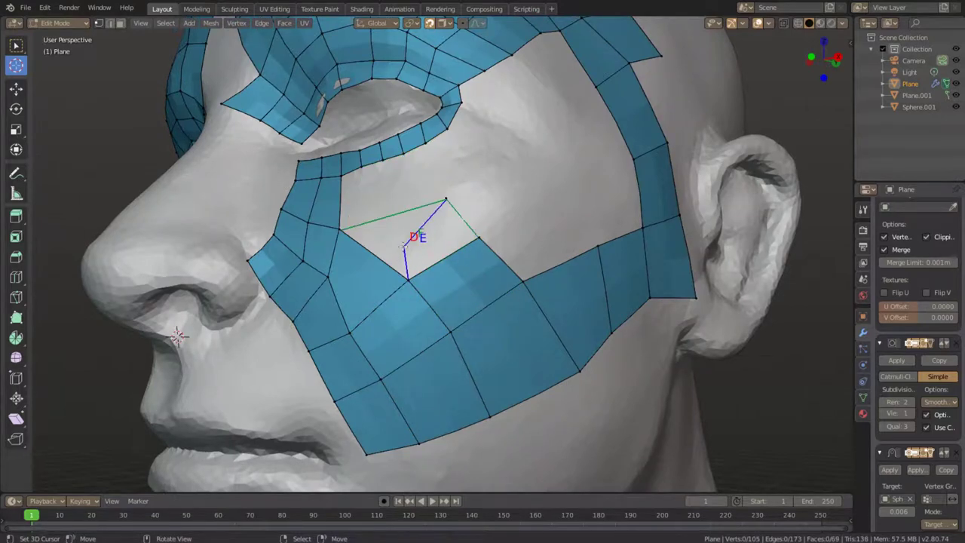
pyautogui.hotkey('ctrl', 'r')
pyautogui.click(366, 269)
pyautogui.keyDown('ctrl'); pyautogui.click(444, 211); pyautogui.keyUp('ctrl')
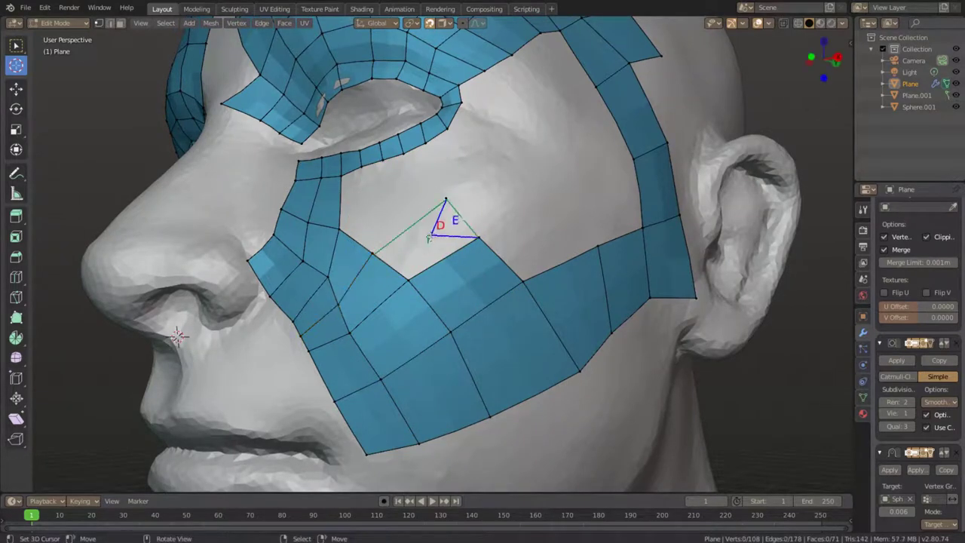
pyautogui.moveTo(442, 217); pyautogui.dragTo(454, 230, button='middle')
pyautogui.moveTo(454, 230); pyautogui.dragTo(460, 273)
# Step: Place a row of vertices below the cheek patch beside the mouth corner, fill it with quads and adjust its lower vertices
pyautogui.moveTo(459, 275); pyautogui.dragTo(485, 348, button='middle')
pyautogui.scroll(-3, 441, 266)
pyautogui.scroll(4, 455, 329)
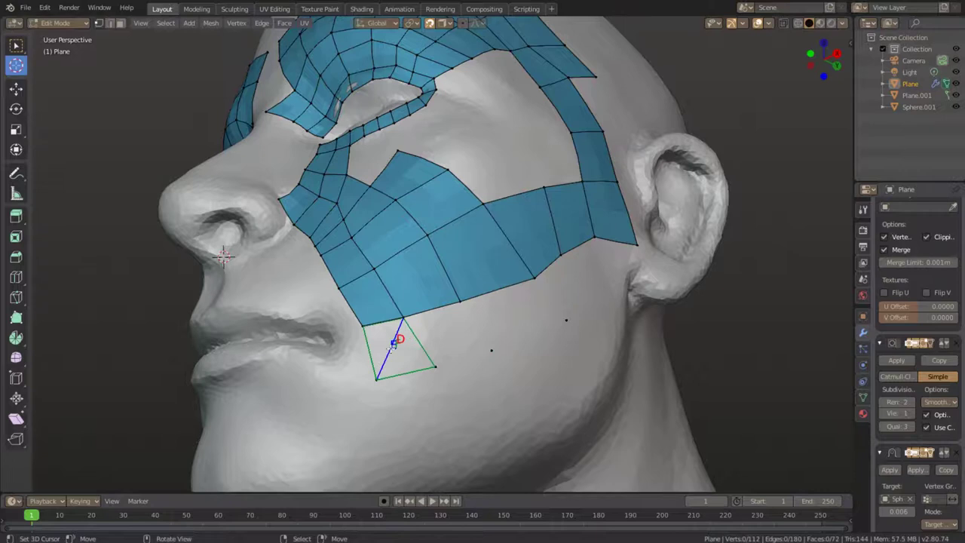
pyautogui.keyDown('ctrl'); pyautogui.click(400, 336); pyautogui.keyUp('ctrl')
pyautogui.keyDown('ctrl'); pyautogui.click(455, 331); pyautogui.keyUp('ctrl')
pyautogui.moveTo(512, 317); pyautogui.dragTo(383, 340, button='middle')
pyautogui.moveTo(383, 340); pyautogui.dragTo(369, 333)
pyautogui.moveTo(444, 341); pyautogui.dragTo(441, 361)
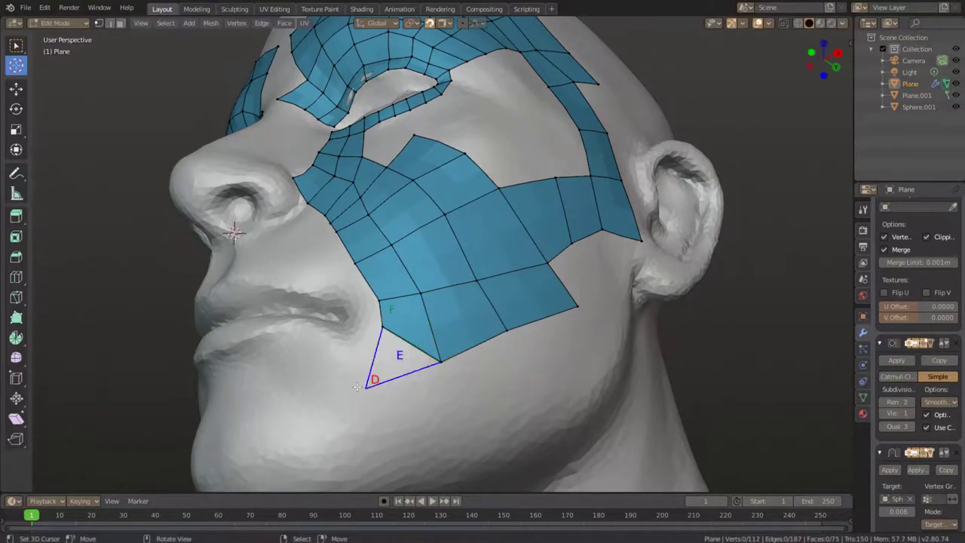
# Step: Continue the quad strip from the mouth corner below the lower lip to the centreline of the chin
pyautogui.keyDown('ctrl'); pyautogui.click(337, 368); pyautogui.keyUp('ctrl')
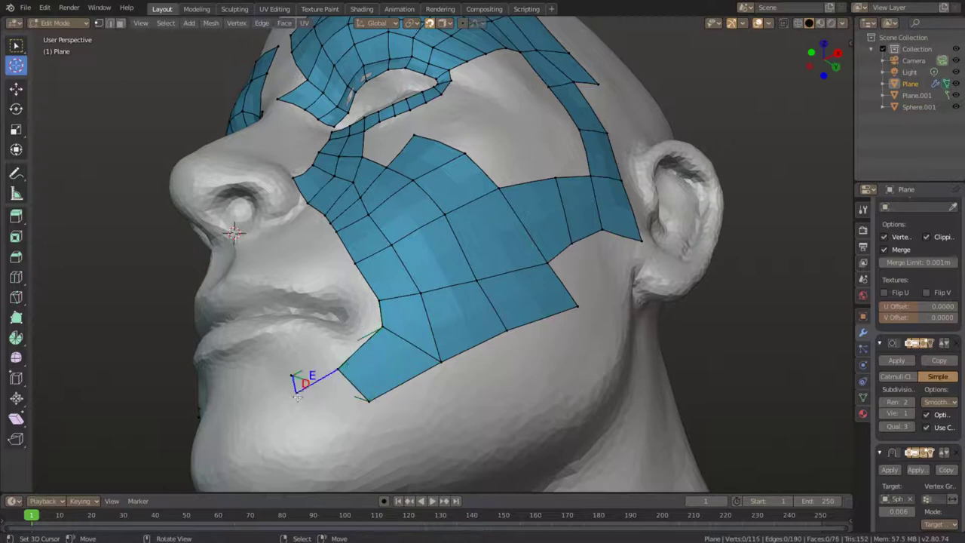
pyautogui.moveTo(325, 395); pyautogui.dragTo(425, 345, button='middle')
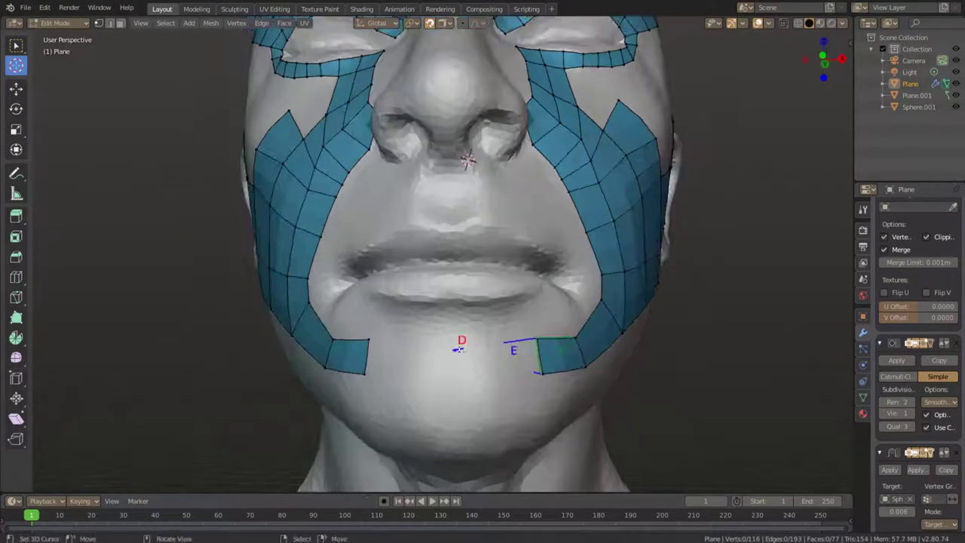
pyautogui.click(503, 380)
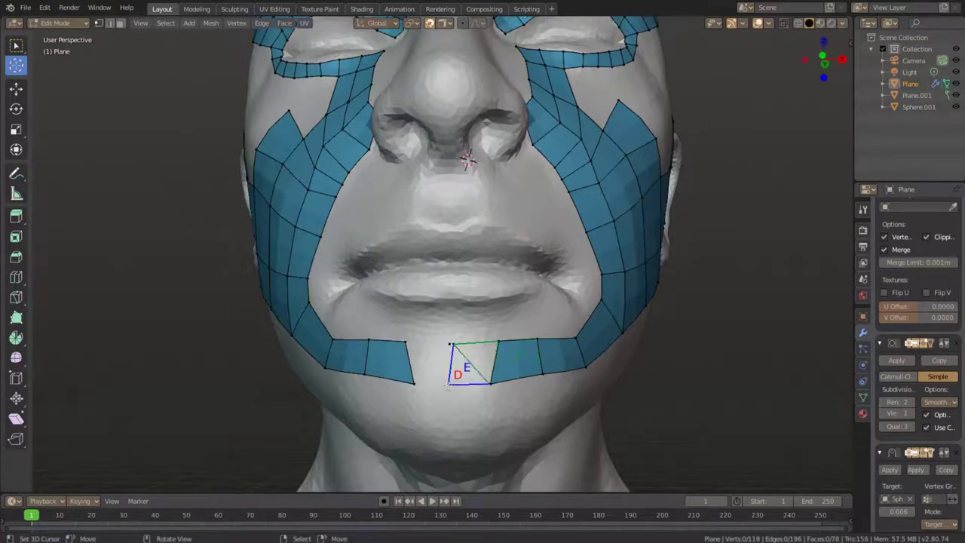
pyautogui.keyDown('ctrl'); pyautogui.click(471, 370); pyautogui.keyUp('ctrl')
pyautogui.moveTo(452, 386); pyautogui.dragTo(476, 392)
# Step: Add a second row of quads beneath the chin strip and continue it back along the lower cheek toward the jaw angle
pyautogui.moveTo(475, 392); pyautogui.dragTo(431, 386, button='middle')
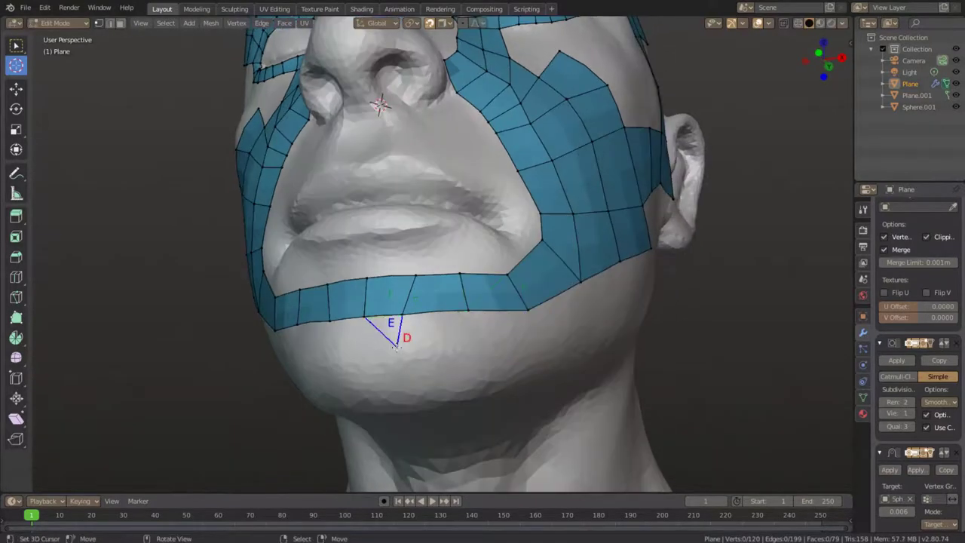
pyautogui.click(389, 339)
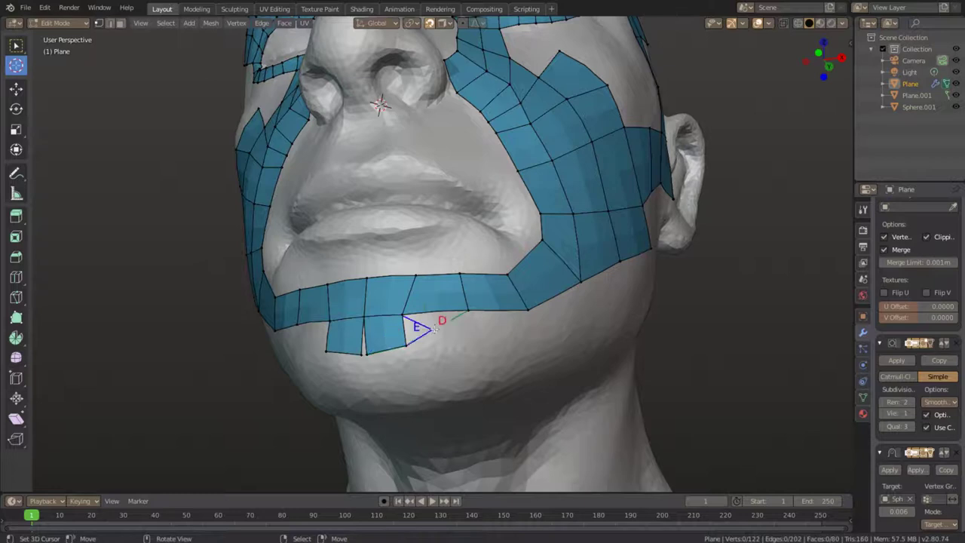
pyautogui.keyDown('ctrl'); pyautogui.click(478, 343); pyautogui.keyUp('ctrl')
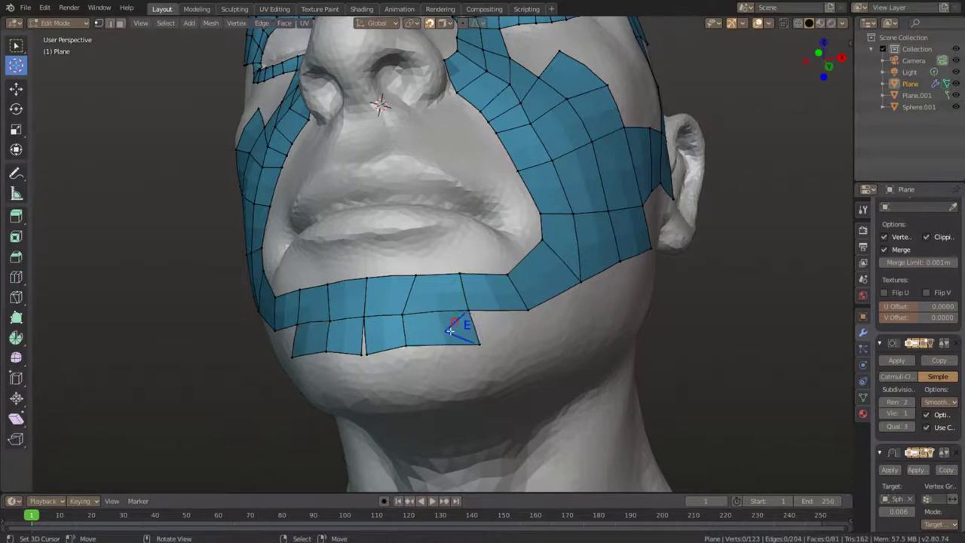
pyautogui.click(529, 337)
pyautogui.click(548, 308)
pyautogui.moveTo(560, 308); pyautogui.dragTo(467, 256, button='middle')
pyautogui.click(459, 247)
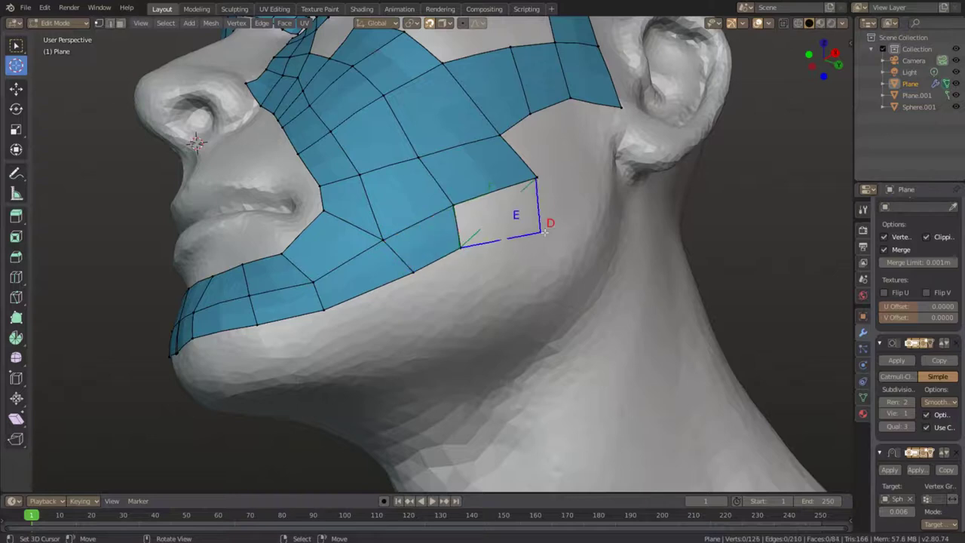
pyautogui.click(564, 226)
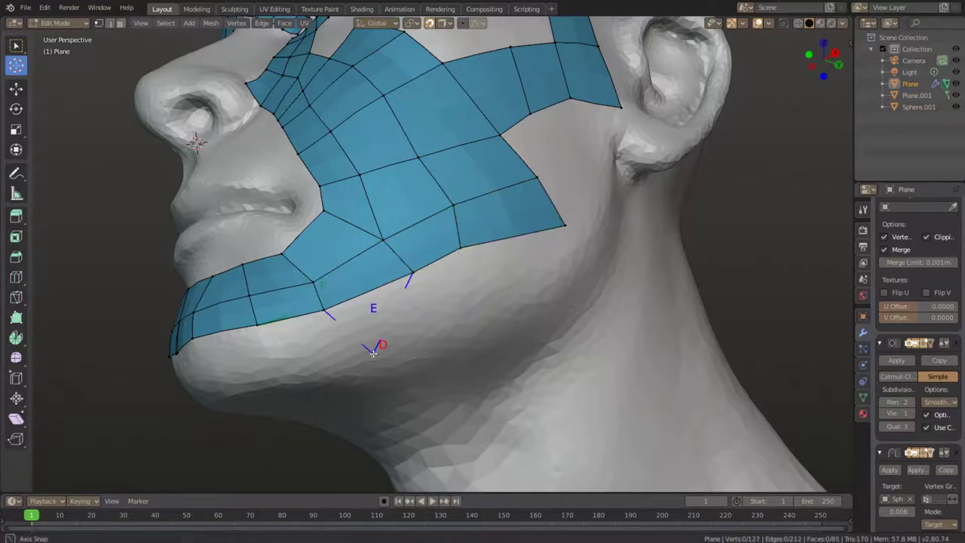
# Step: Place a row of vertices along the underside of the jawline from the jaw angle forward to the chin
pyautogui.moveTo(370, 344); pyautogui.dragTo(377, 407, button='middle')
pyautogui.scroll(2, 452, 252)
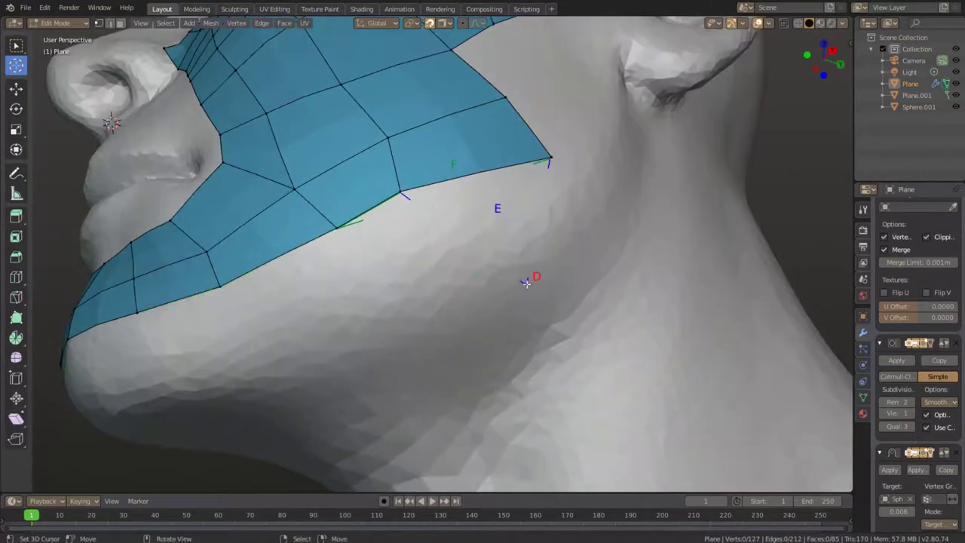
pyautogui.scroll(-3, 526, 282)
pyautogui.click(483, 249)
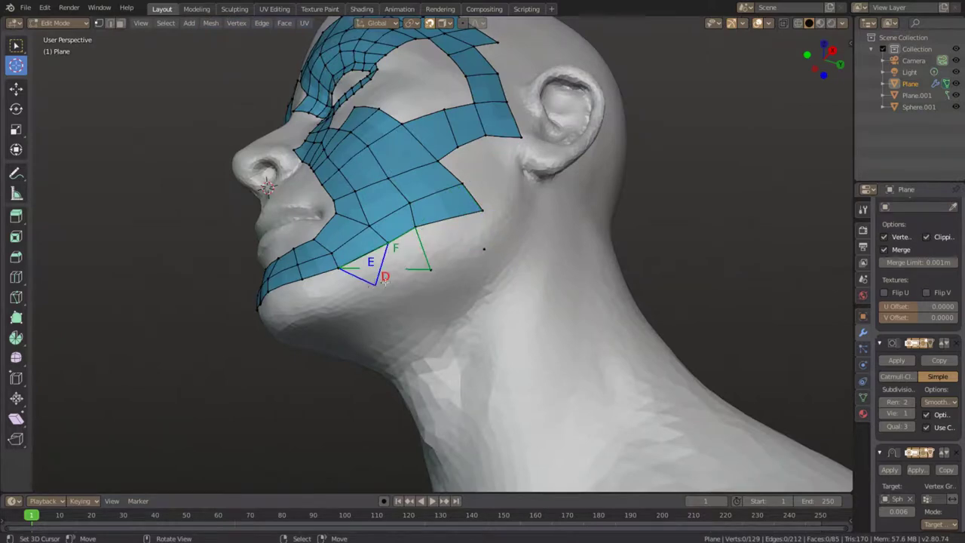
pyautogui.click(373, 287)
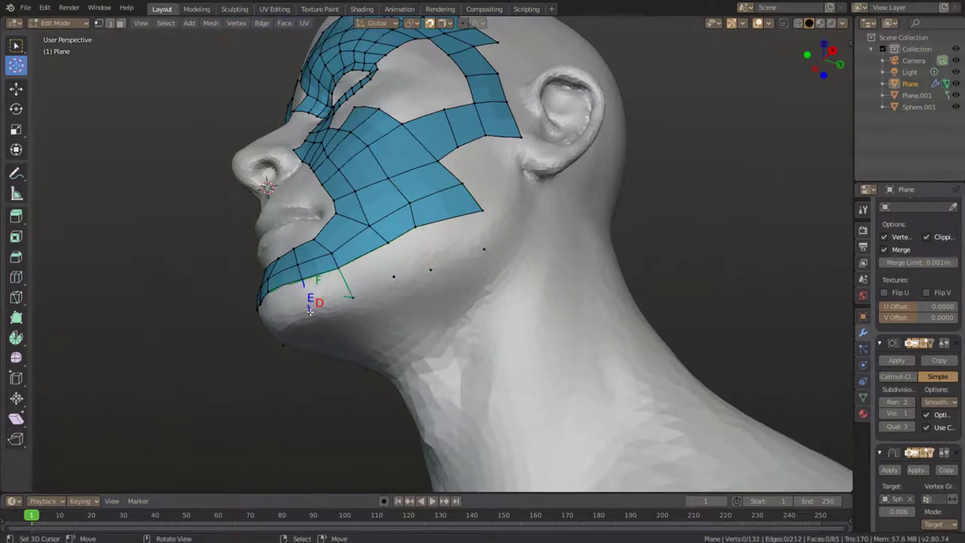
# Step: Fill quads between the new jawline vertices and the row above, working from the jaw to the front of the chin
pyautogui.click(315, 290)
pyautogui.click(376, 258)
pyautogui.click(420, 248)
pyautogui.moveTo(452, 254); pyautogui.dragTo(410, 295, button='middle')
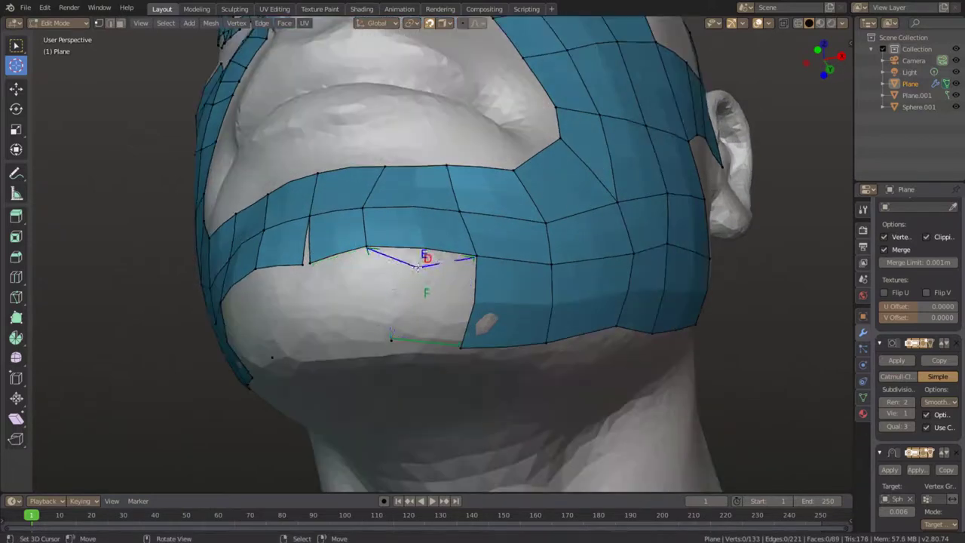
pyautogui.click(422, 301)
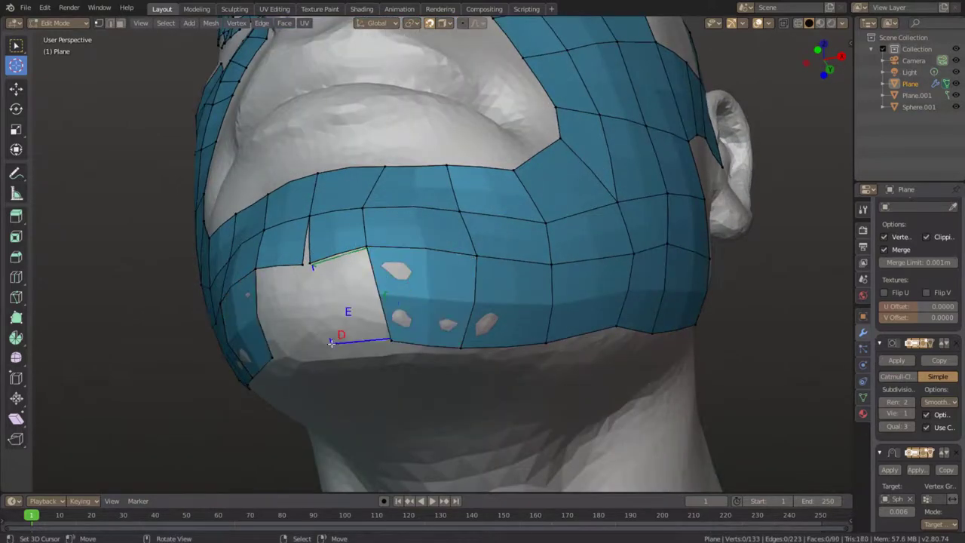
# Step: Move the chin vertex beside the centreline to close the gap in the second chin row
pyautogui.moveTo(313, 269); pyautogui.dragTo(307, 259)
pyautogui.moveTo(372, 299); pyautogui.dragTo(448, 252, button='middle')
pyautogui.moveTo(449, 253); pyautogui.dragTo(449, 226)
pyautogui.moveTo(449, 226); pyautogui.dragTo(410, 269, button='middle')
pyautogui.scroll(2, 410, 270)
pyautogui.scroll(5, 410, 270)
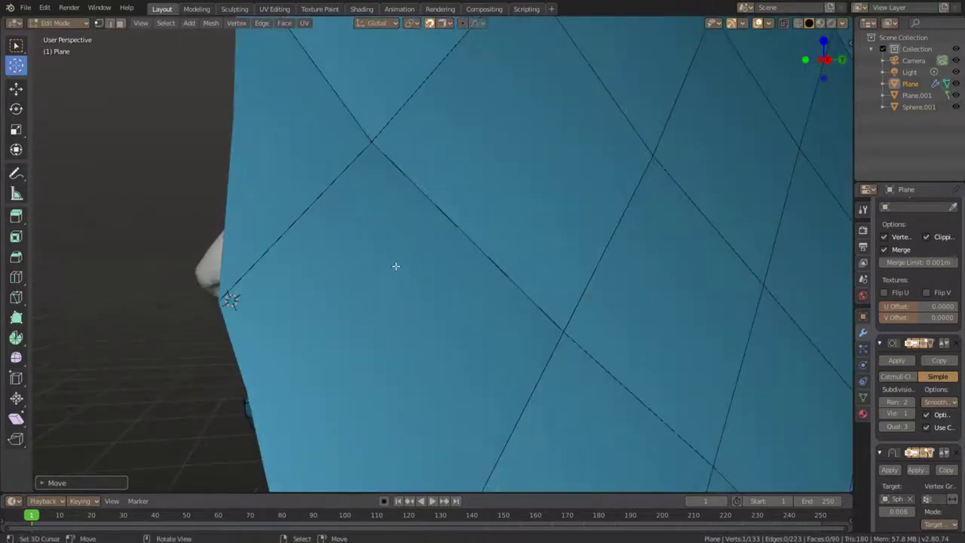